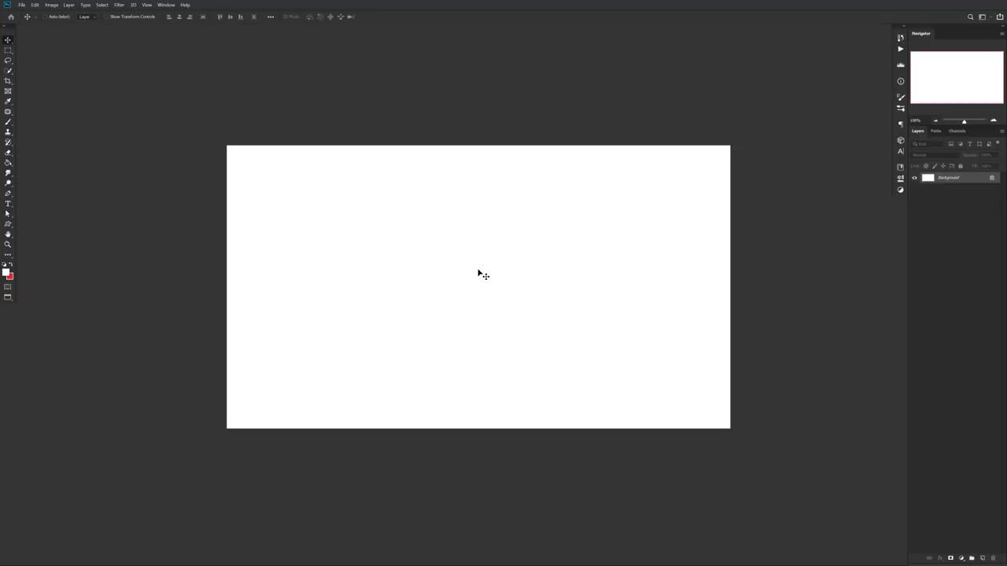
Create a new layer, select roughly the left third of the canvas, and fill it with the red background colour.
key("ctrl+shift+n")
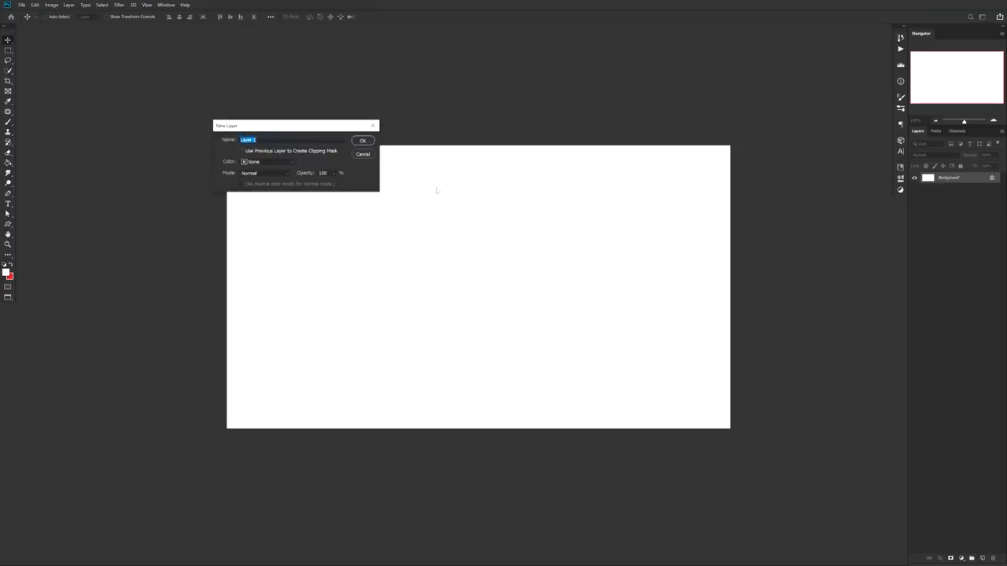
left_click(361, 141)
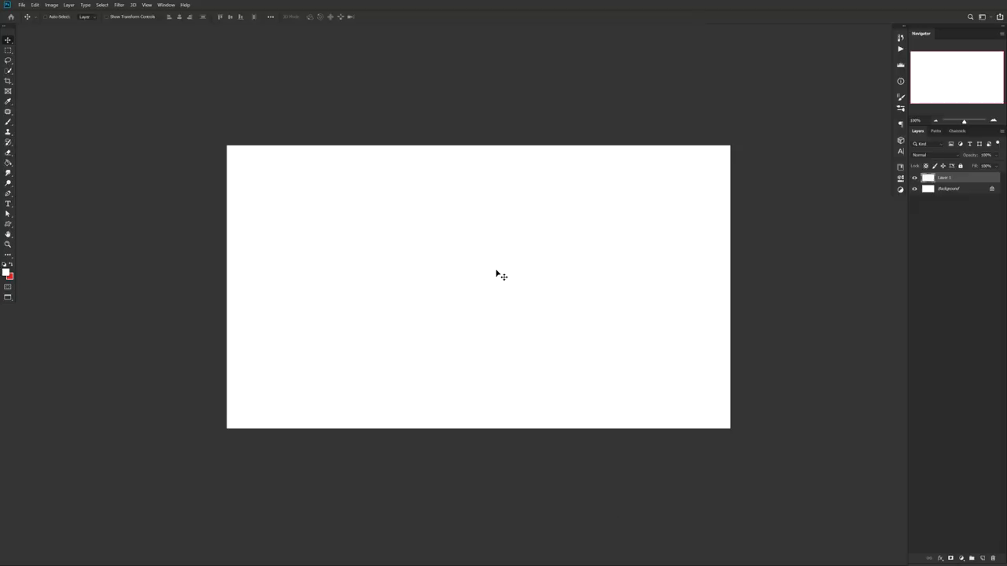
key("m")
left_click_drag(186, 146, 387, 442)
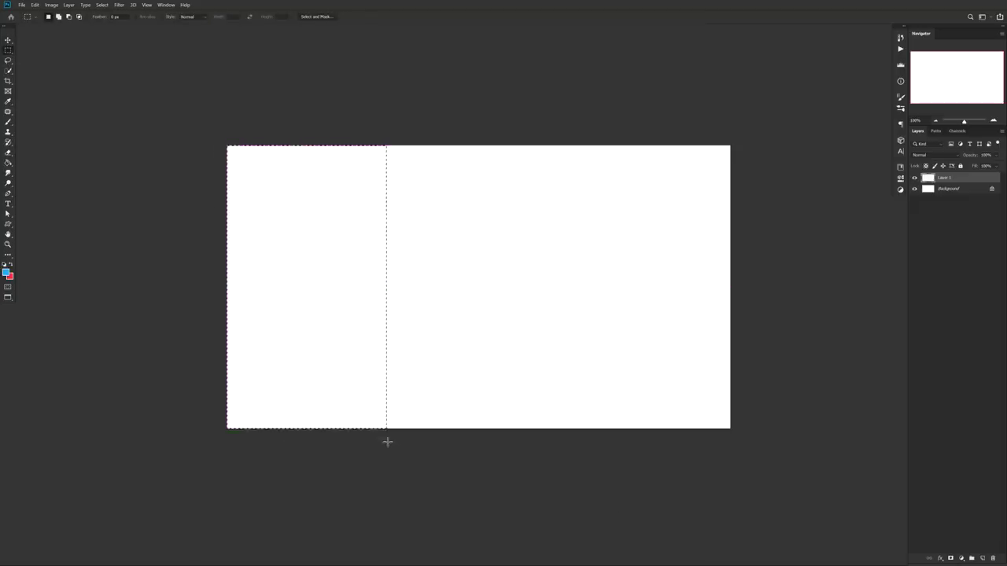
key("ctrl+BackSpace")
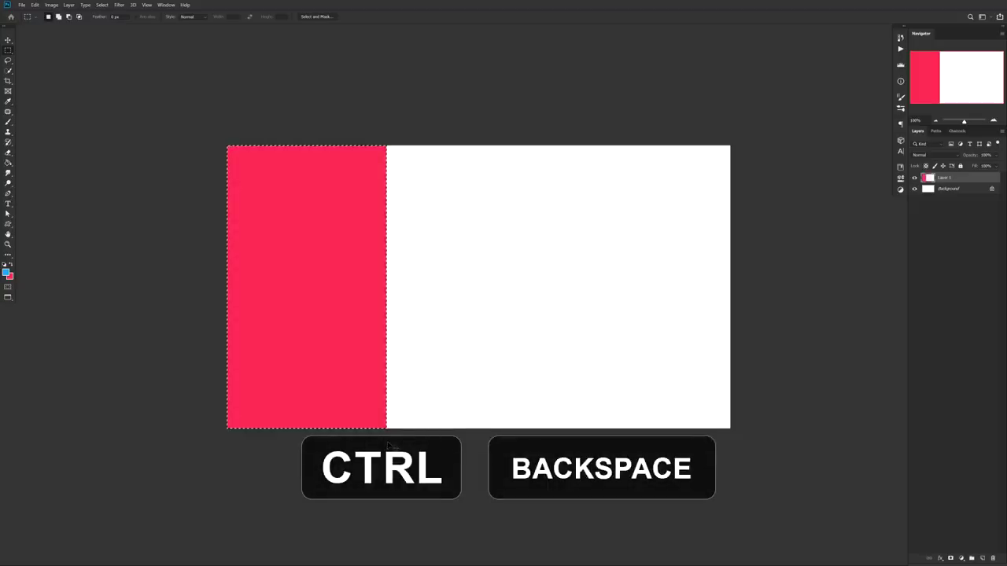
Move the selection to the middle third of the canvas, fill it with the blue foreground colour, and hide Layer 1.
left_click_drag(369, 371, 454, 325)
key("alt+BackSpace")
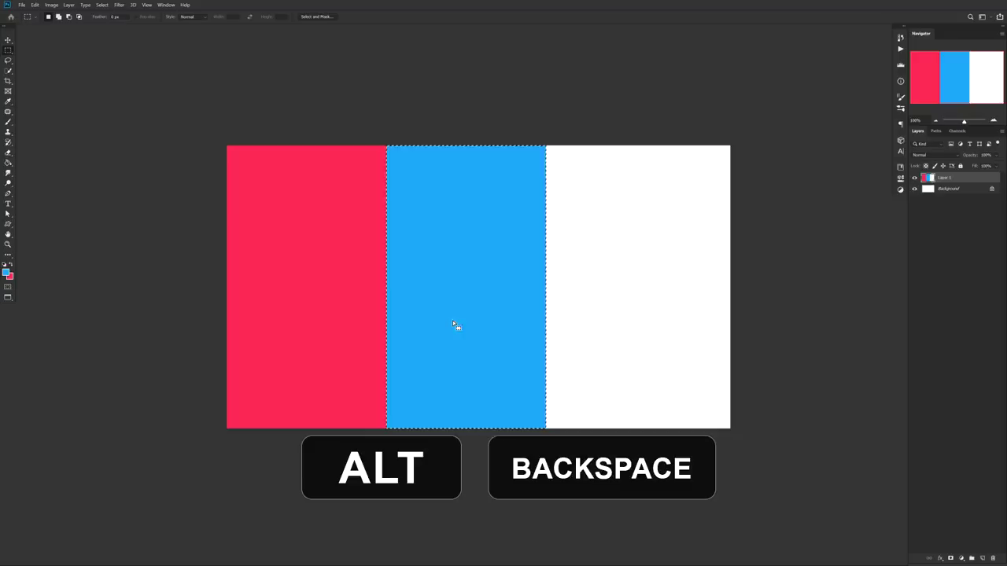
left_click(915, 179)
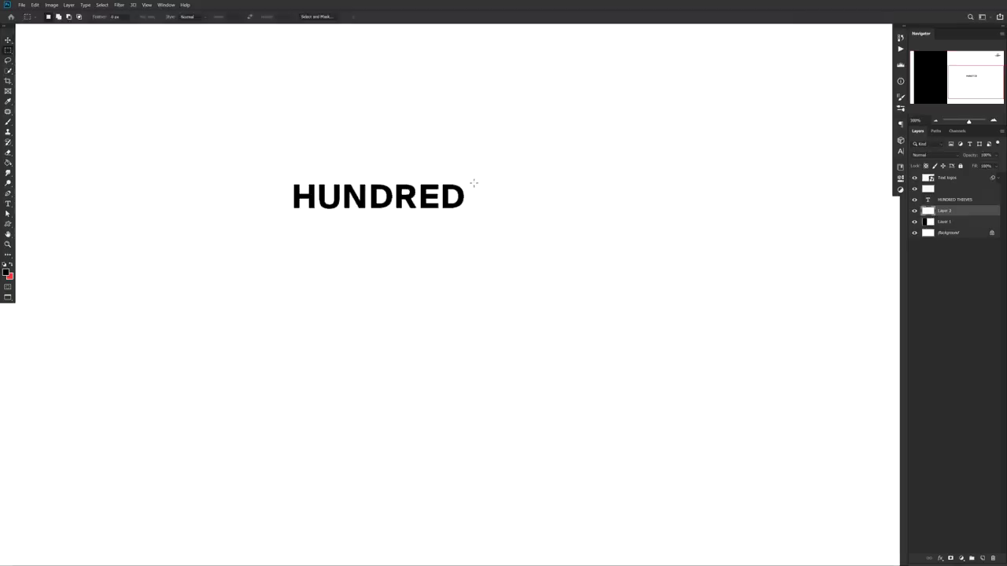
Fill a rectangular selection behind the word THIEVES with the red background colour, restore the default colours, and deselect.
left_click_drag(468, 181, 723, 215)
key("alt+BackSpace")
key("ctrl+BackSpace")
key("d")
key("v")
key("ctrl+d")
Draw a rectangular selection around the 100 Thieves logo and fill it with black on a new layer.
scroll(641, 288, "down", 3)
scroll(566, 95, "up", 4)
key("m")
left_click_drag(529, 82, 738, 175)
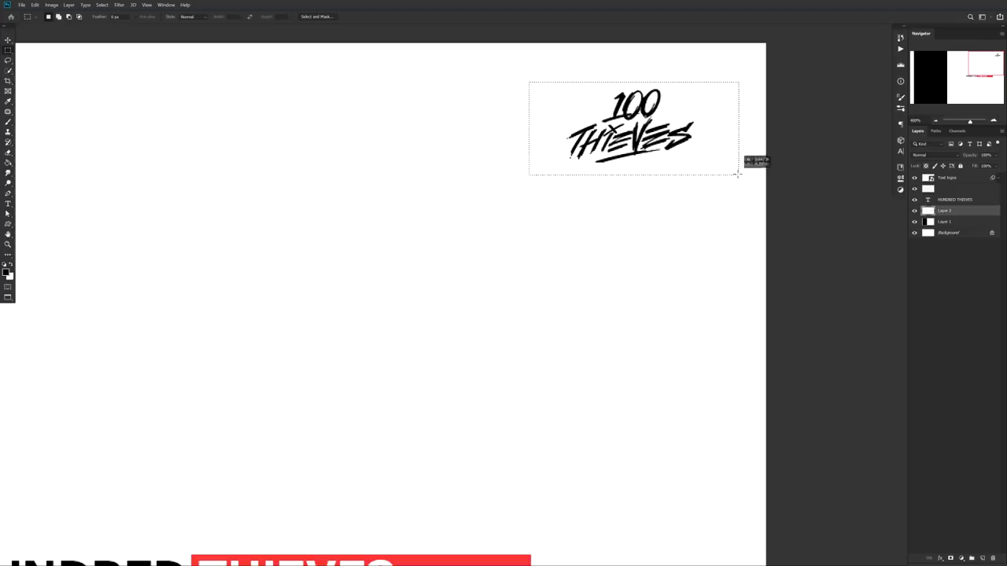
key("ctrl+shift+n")
key("Return")
key("alt+BackSpace")
key("ctrl+d")
Invert the colours of the 100 Thieves logo layer above the black rectangle and adjust it slightly with Free Transform.
left_click(932, 178)
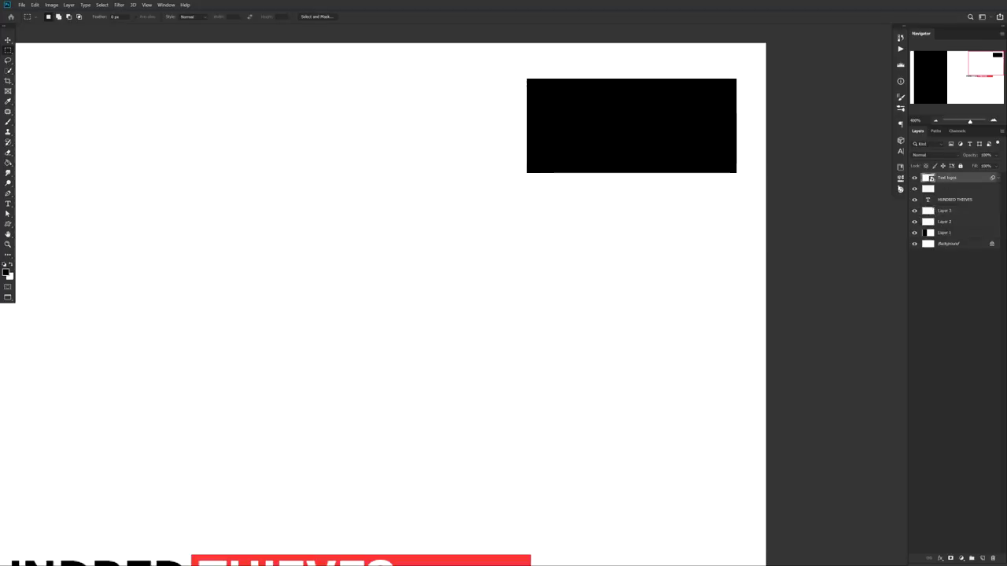
key("ctrl+i")
key("ctrl+t")
left_click_drag(706, 126, 693, 126)
key("Return")
key("v")
key("ctrl+1")
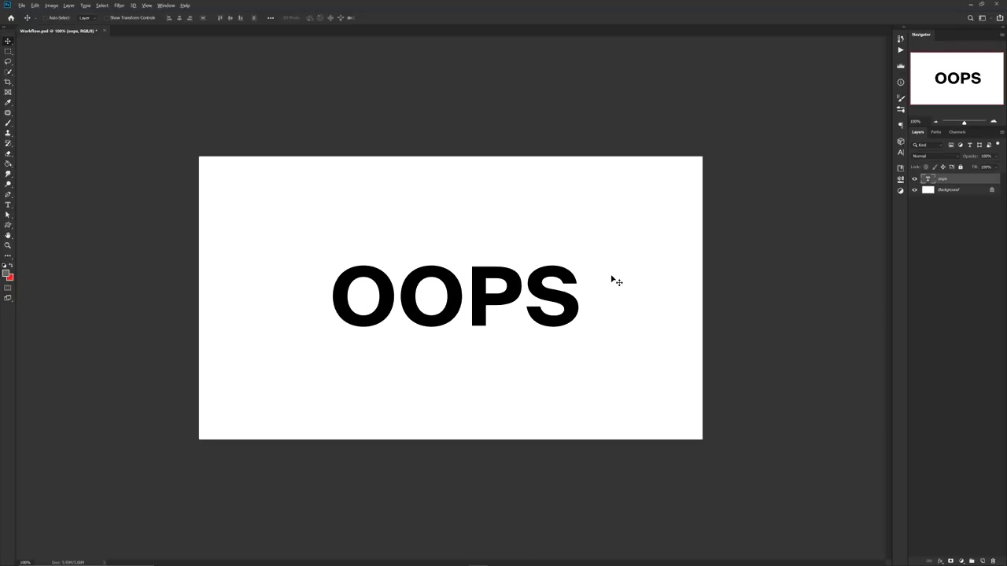
Fill the OOPS text with the foreground and background colours, changing the foreground colour to blue-violet and applying it.
key("alt+BackSpace")
key("ctrl+BackSpace")
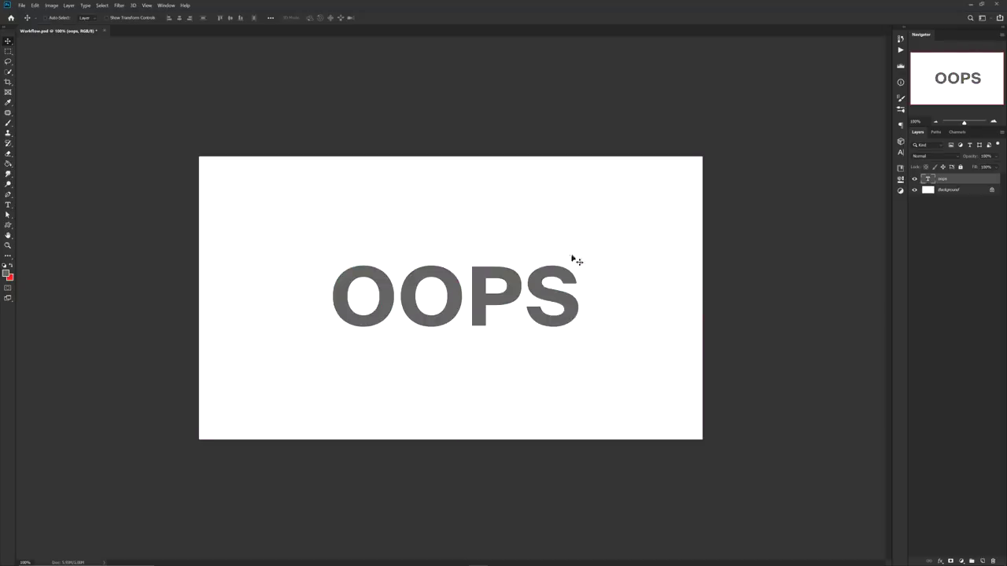
left_click(8, 273)
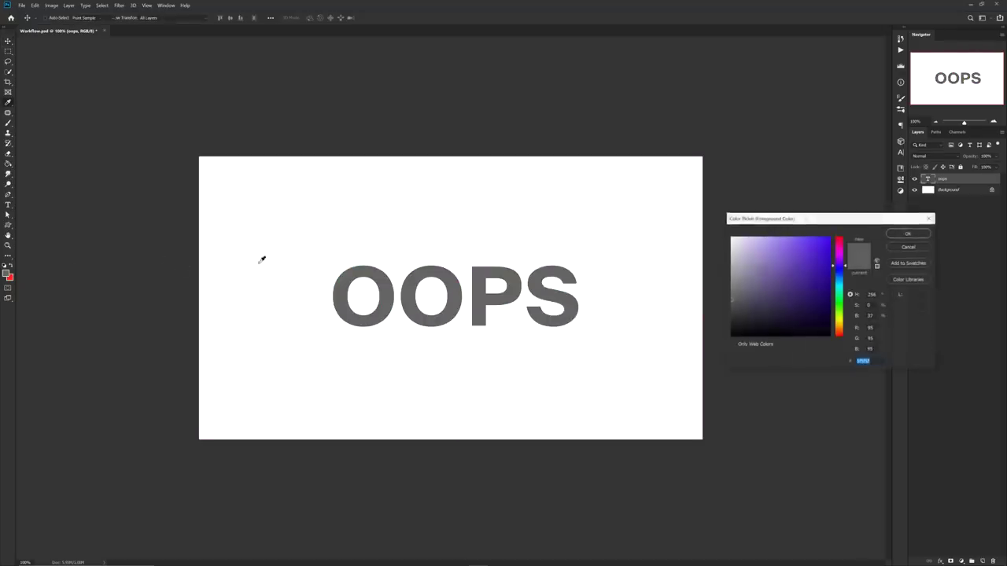
left_click(907, 234)
key("alt+BackSpace")
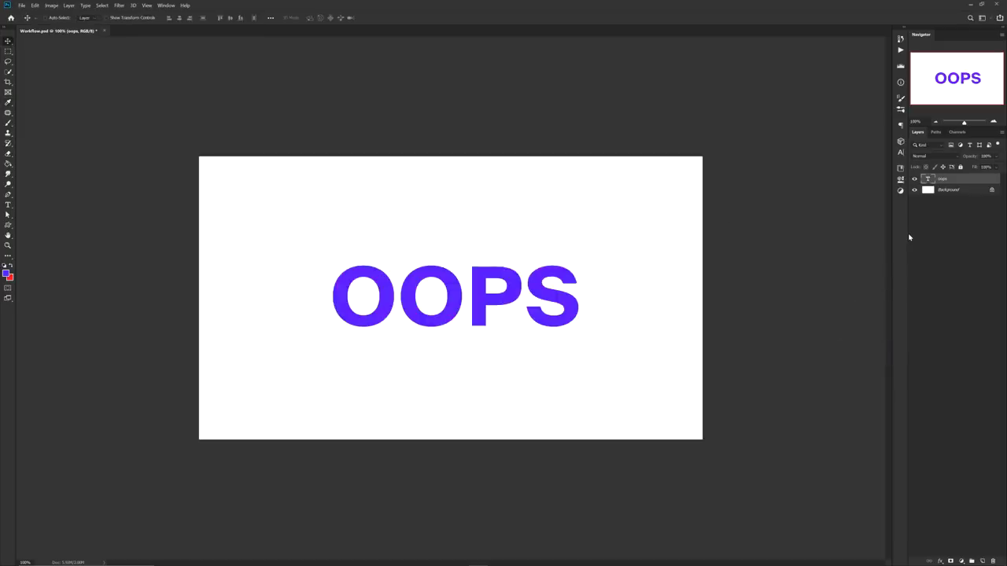
key("ctrl+BackSpace")
key("alt+BackSpace")
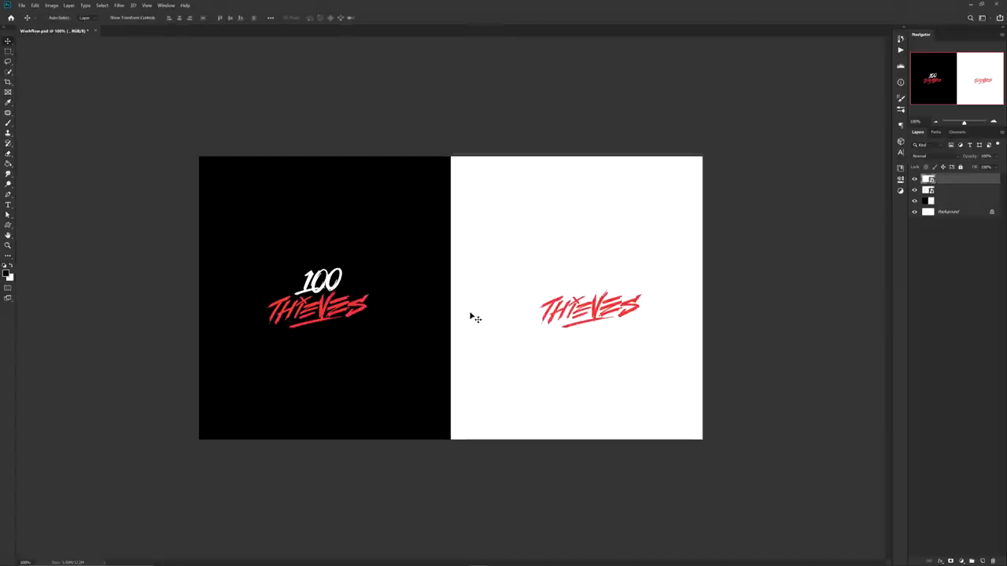
Paint the hidden 100 of the logo on the white half black, using a new layer clipped to the logo.
scroll(340, 302, "up", 2)
left_click_drag(447, 296, 544, 299)
left_click_drag(758, 317, 330, 314)
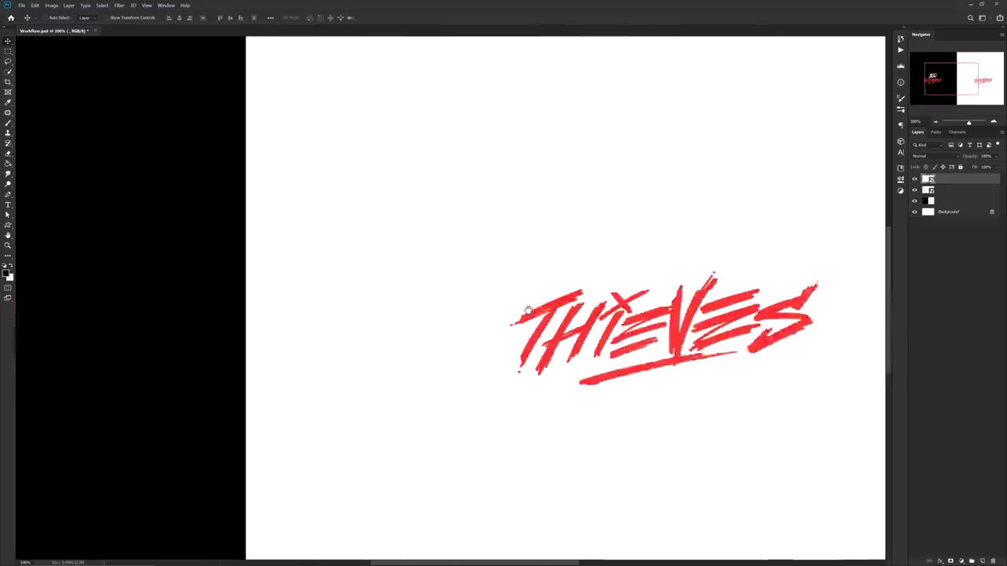
left_click_drag(574, 315, 372, 305)
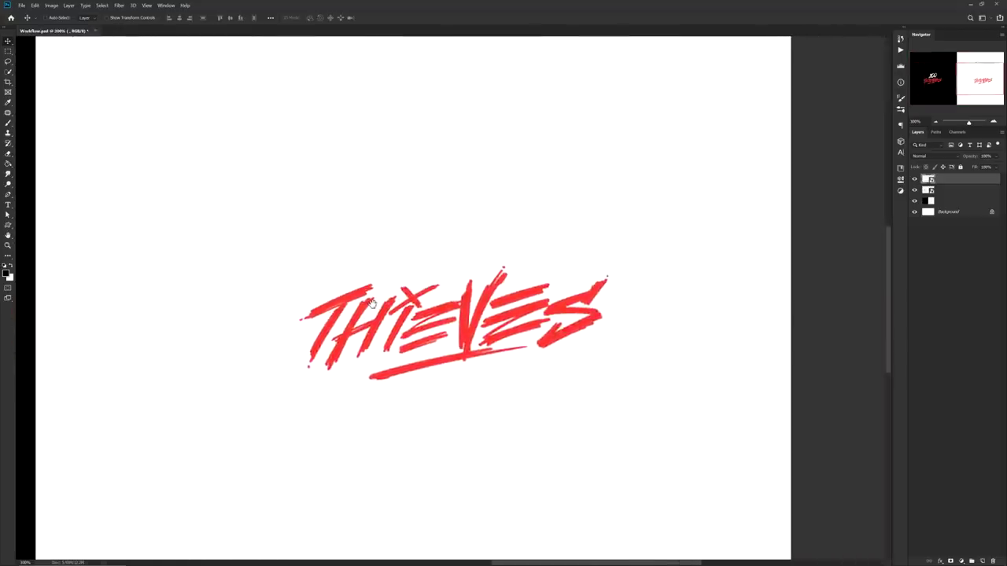
left_click(982, 561)
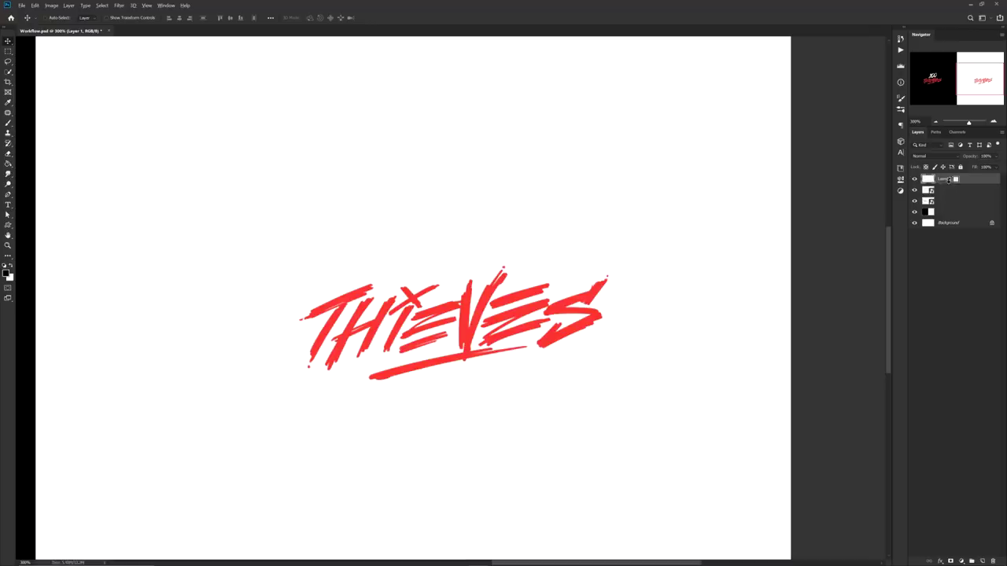
key("b")
mouse_move(436, 232)
left_mouse_down()
mouse_move(464, 216)
mouse_move(517, 224)
mouse_move(479, 222)
mouse_move(439, 245)
mouse_move(389, 245)
left_mouse_up()
key("v")
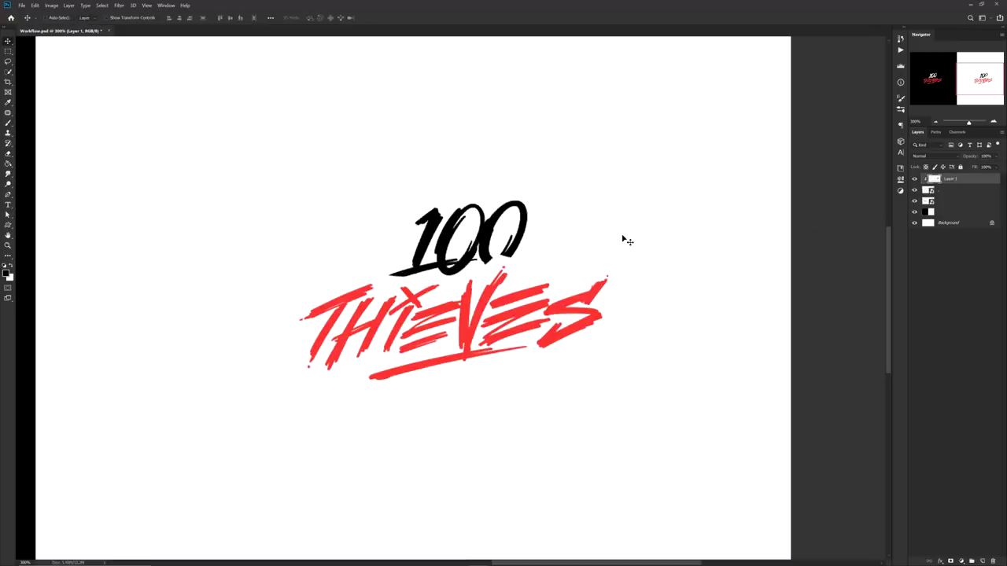
Invert the logo on the white half and set its Hue to +180 with Hue/Saturation.
key("ctrl+i")
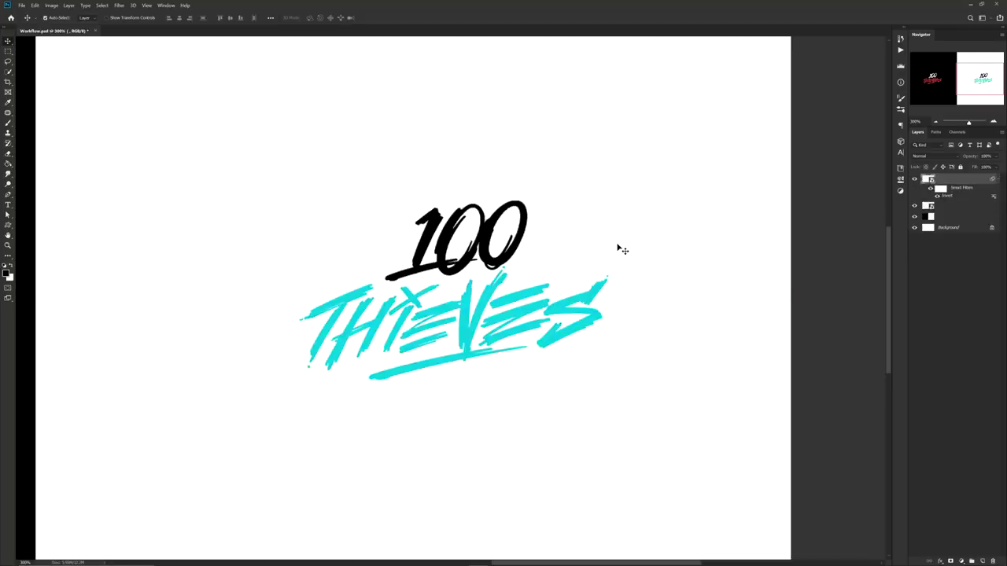
key("ctrl+u")
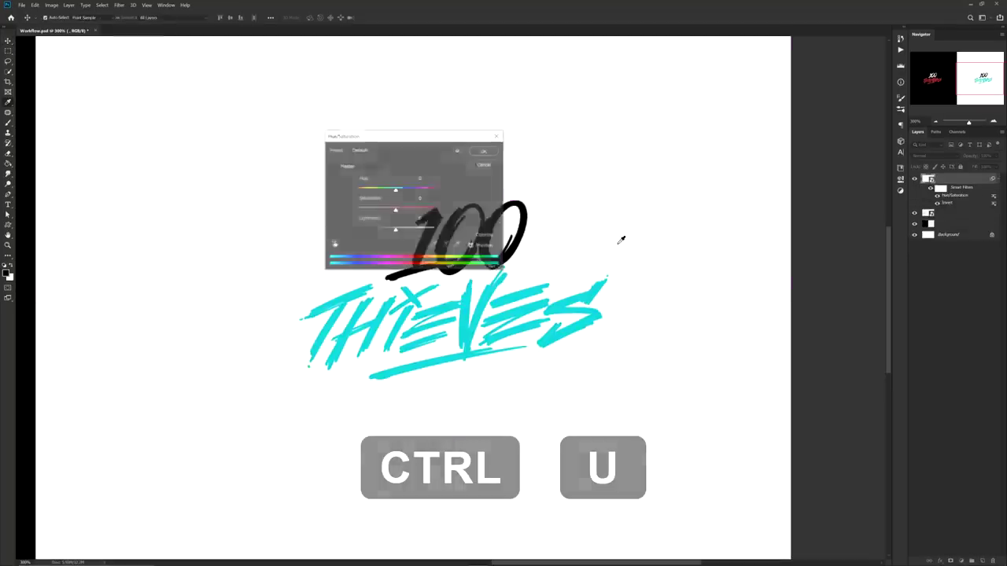
left_click_drag(417, 135, 268, 135)
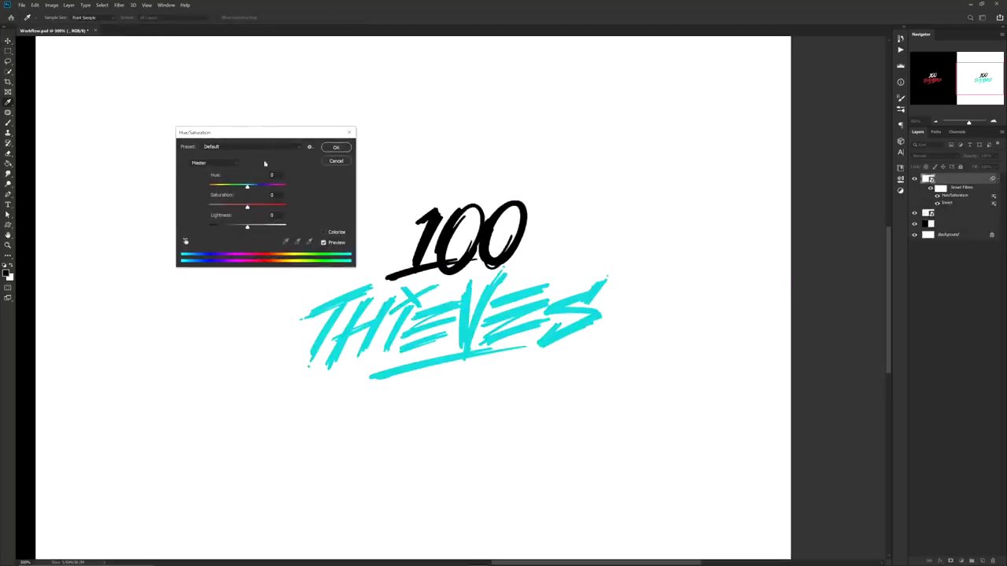
left_click_drag(247, 186, 314, 192)
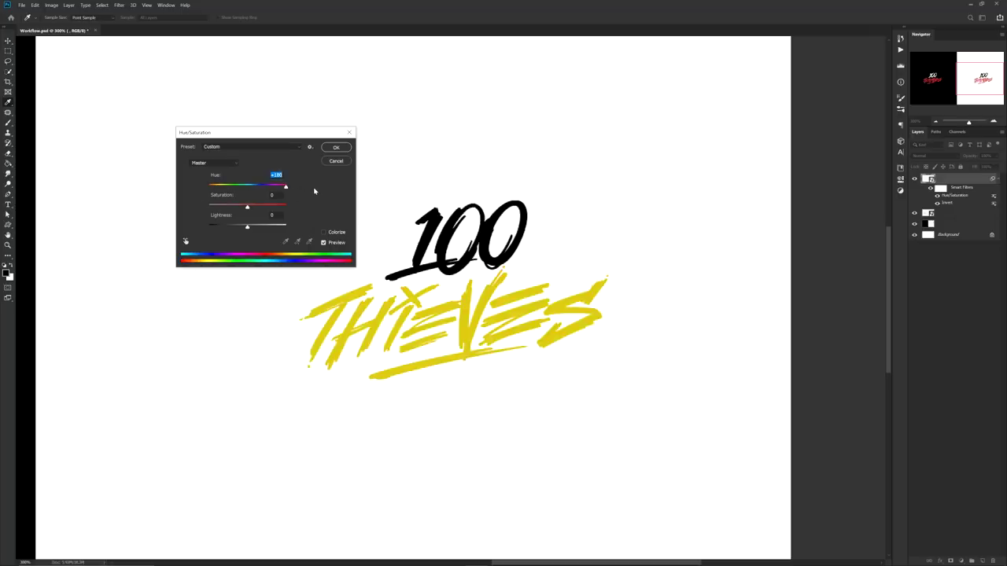
left_click(336, 148)
scroll(549, 272, "down", 2)
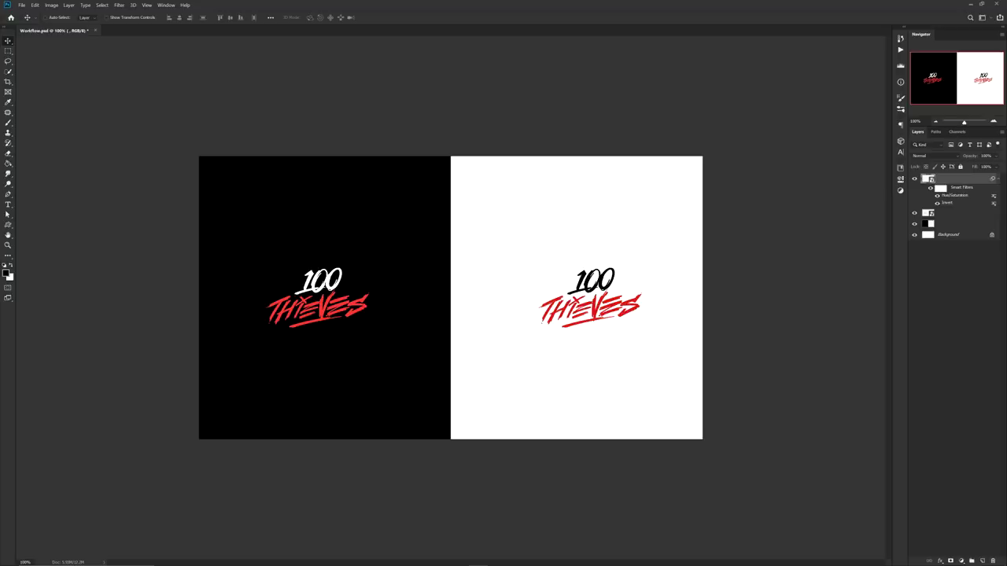
Compare the reds of the two logos by sampling each in the foreground Color Picker, leaving the colour unchanged.
key("alt+[")
left_click(7, 271)
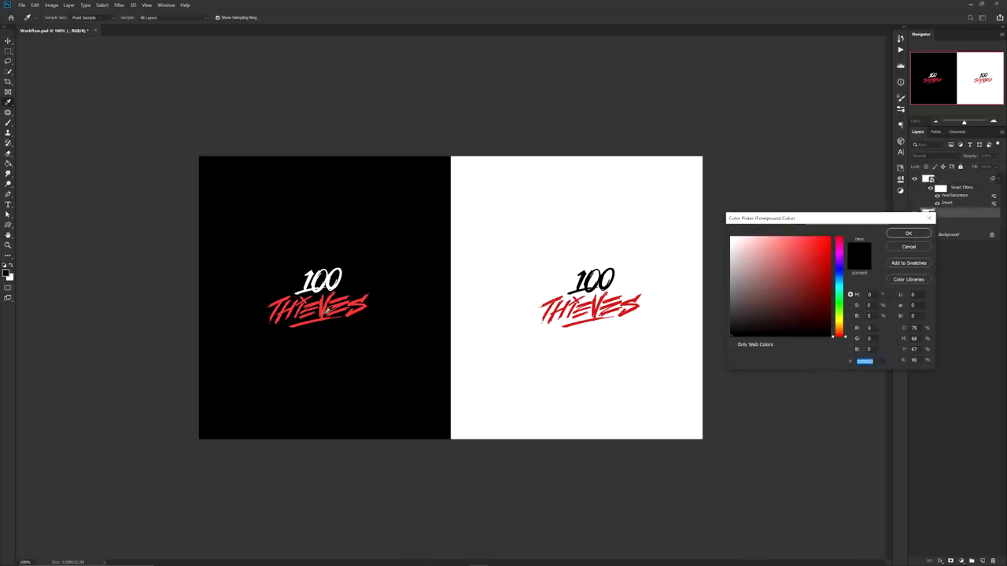
left_click(323, 311)
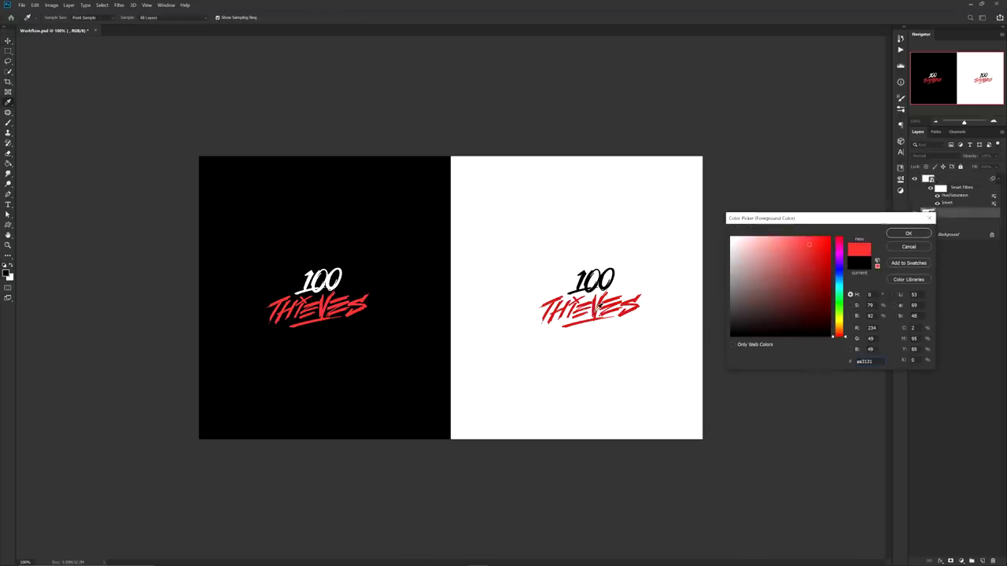
left_click(596, 309)
left_click(908, 247)
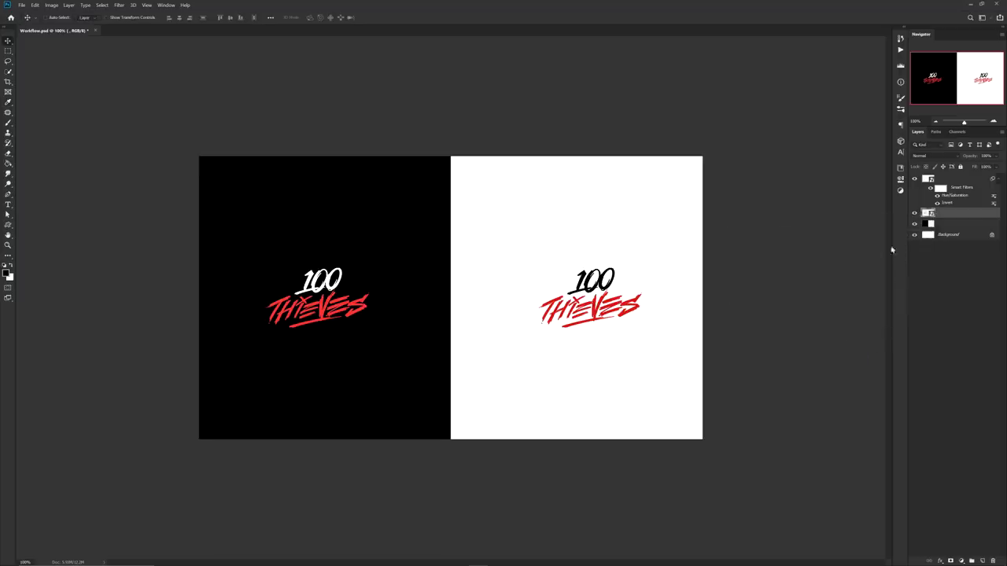
Turn the logo on the white half black by setting its Lightness to -100 with Hue/Saturation.
left_click(619, 291, "ctrl")
key("ctrl+u")
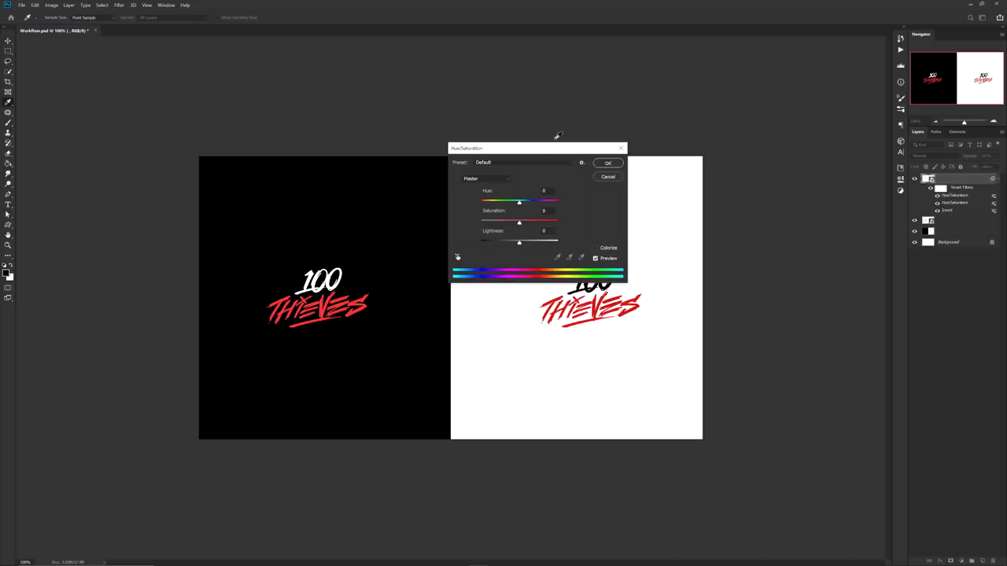
left_click_drag(545, 149, 546, 138)
left_click_drag(516, 231, 442, 233)
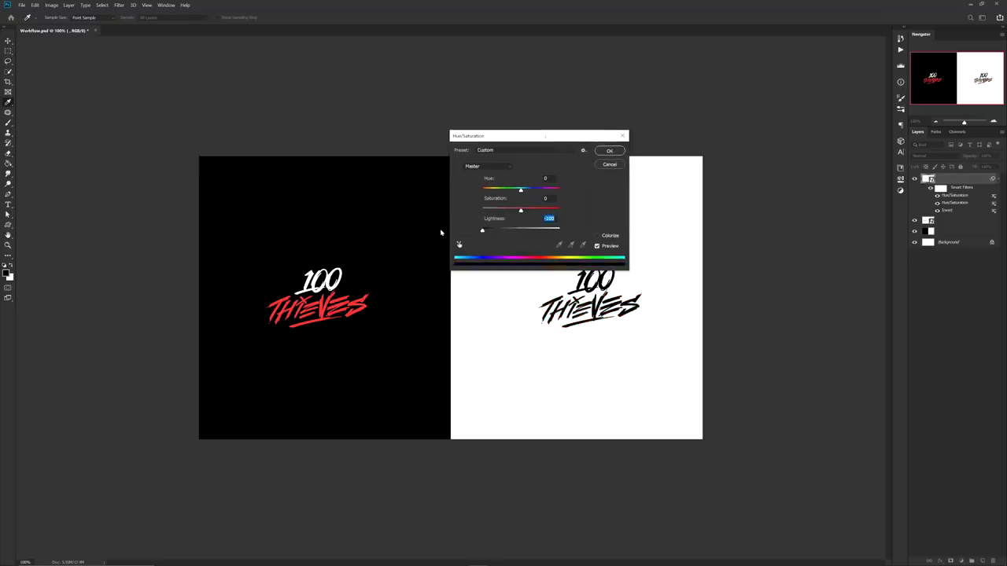
left_click(610, 151)
key("v")
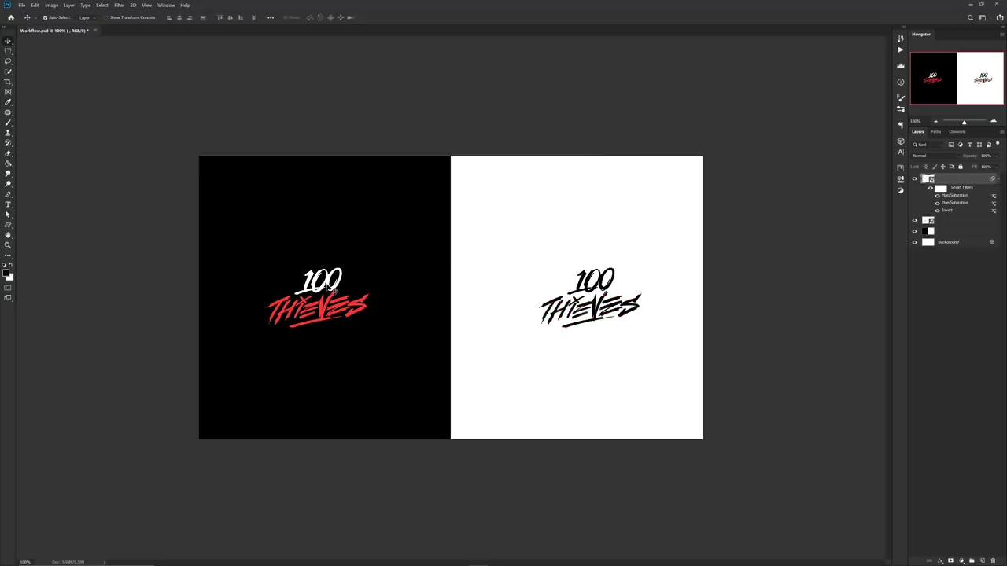
Turn the logo on the black half white by raising its Lightness with Hue/Saturation.
left_click(334, 287)
key("ctrl+u")
left_click_drag(520, 229, 559, 229)
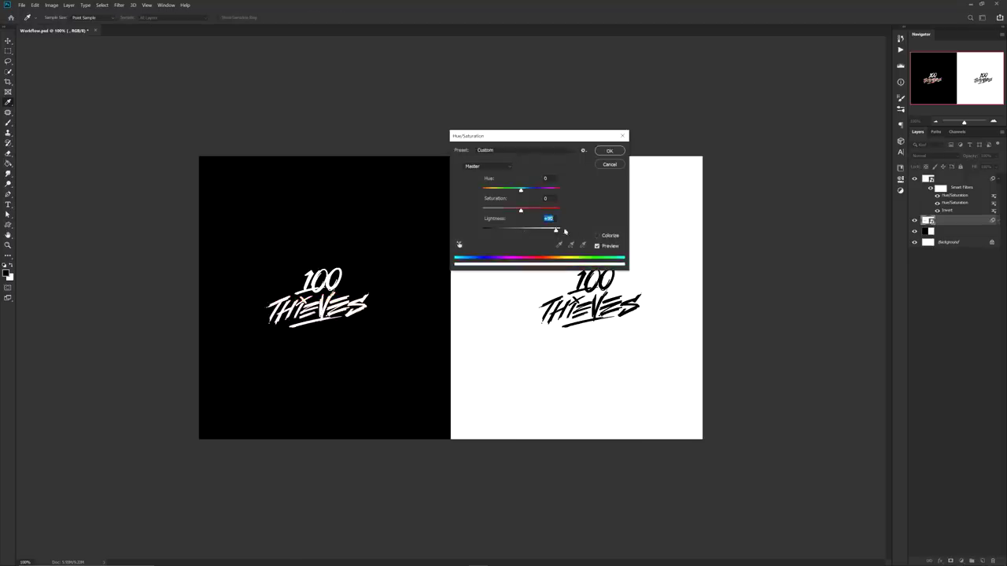
left_click(610, 151)
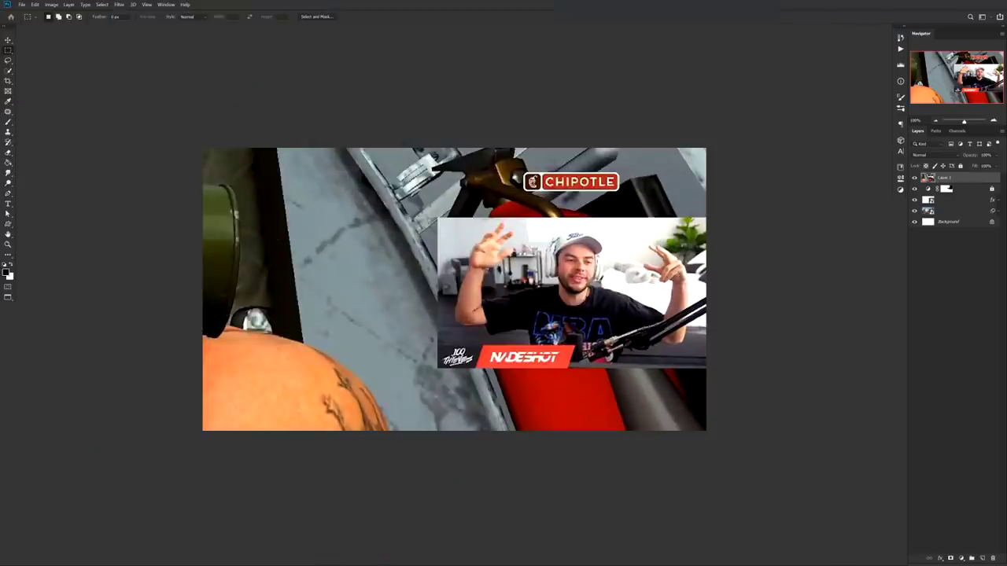
Draw rectangular marquee selections over the webcam picture, repositioning the marquee to frame it.
left_click_drag(447, 225, 641, 332)
left_click_drag(499, 270, 526, 268)
mouse_move(485, 230)
left_mouse_down()
mouse_move(594, 322)
mouse_move(691, 323)
mouse_move(665, 322)
mouse_move(682, 331)
left_mouse_up()
key("space")
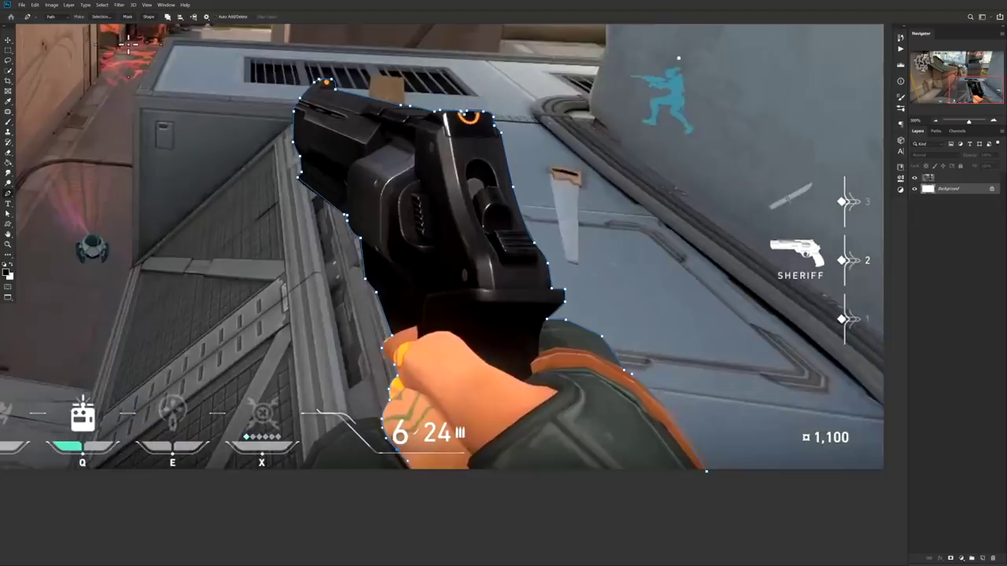
Close the pen path around the gun and hands just below the image's bottom edge.
scroll(477, 455, "up", 1)
left_click_drag(475, 454, 381, 346)
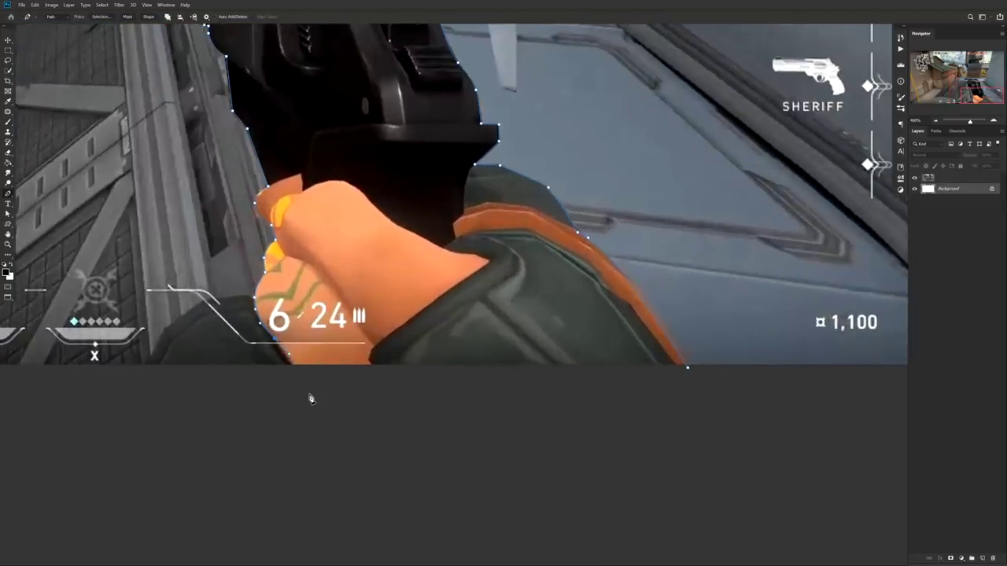
key("ctrl+Return")
scroll(504, 378, "down", 4)
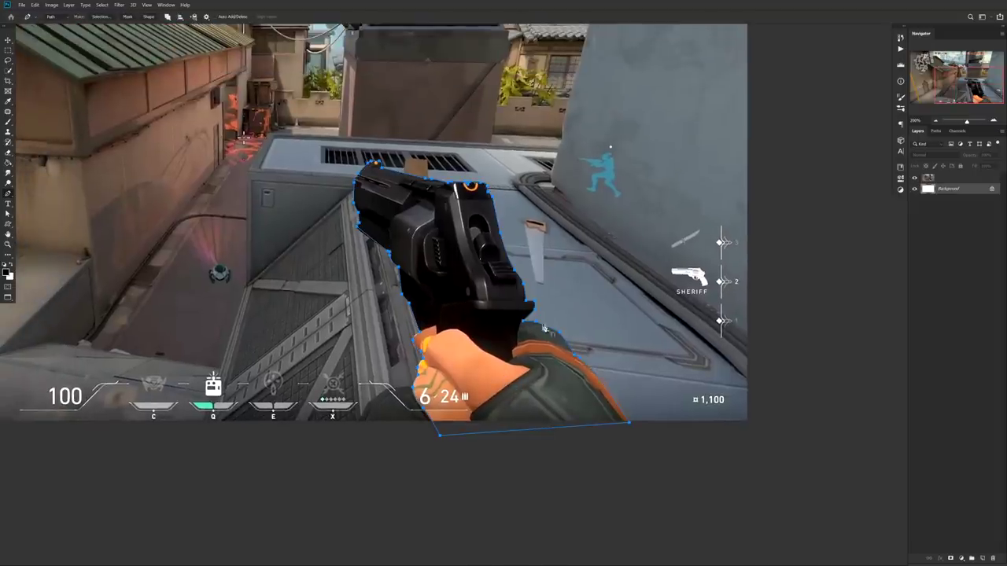
Convert the closed path around the gun and hands into a selection with Make Selection.
right_click(643, 317)
left_click(669, 346)
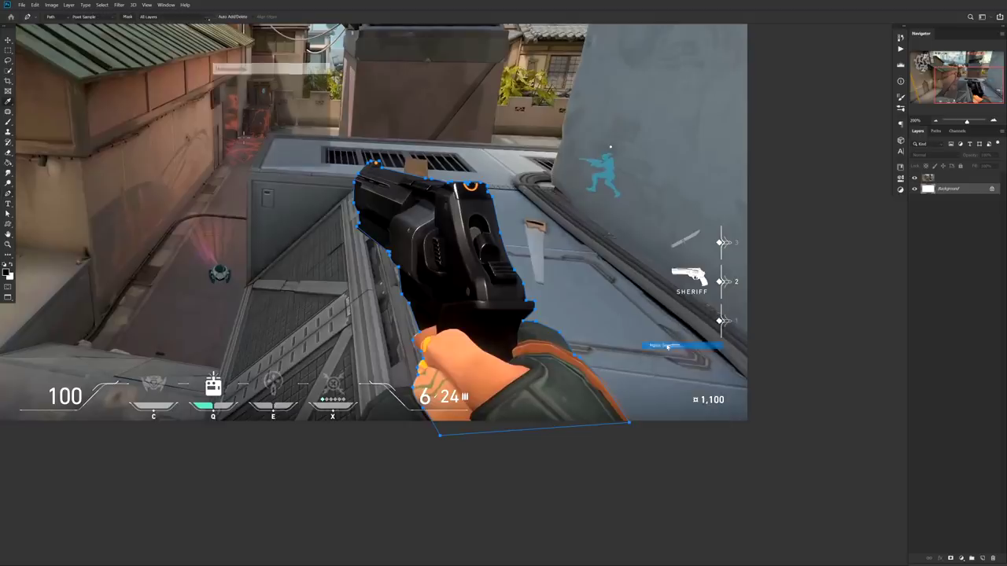
left_click(315, 85)
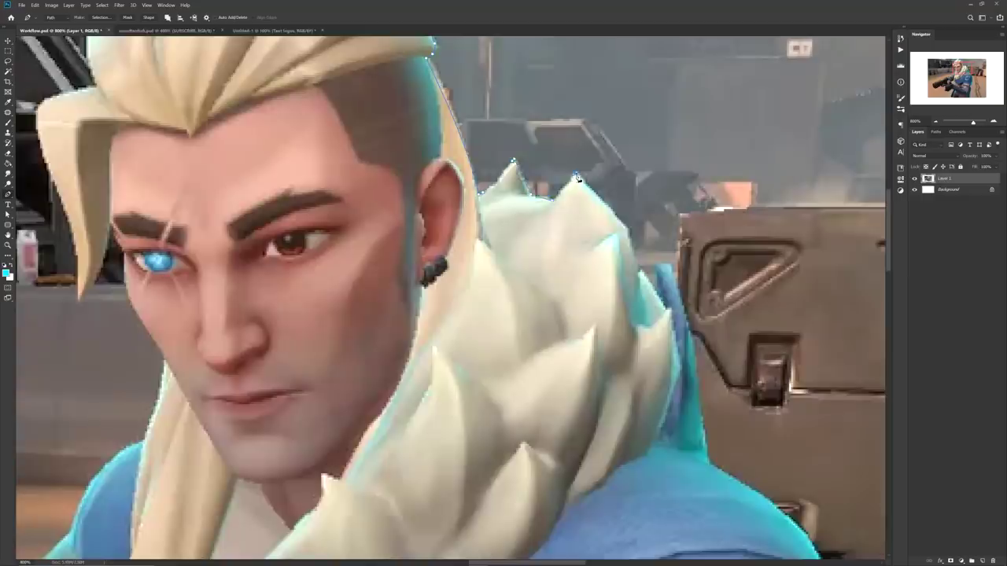
Continue the pen path along the blond character's outline, adding anchor points around the hair and fur collar.
scroll(461, 326, "up", 5)
left_click(390, 461)
left_click(377, 492)
left_click(375, 519)
left_click_drag(375, 519, 384, 168)
left_click_drag(157, 472, 866, 270)
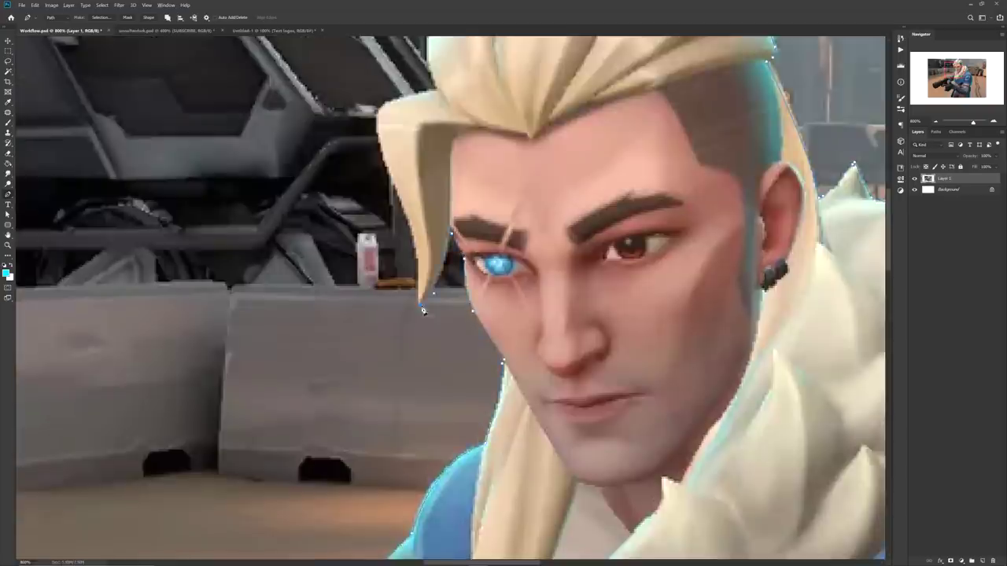
scroll(424, 311, "down", 5)
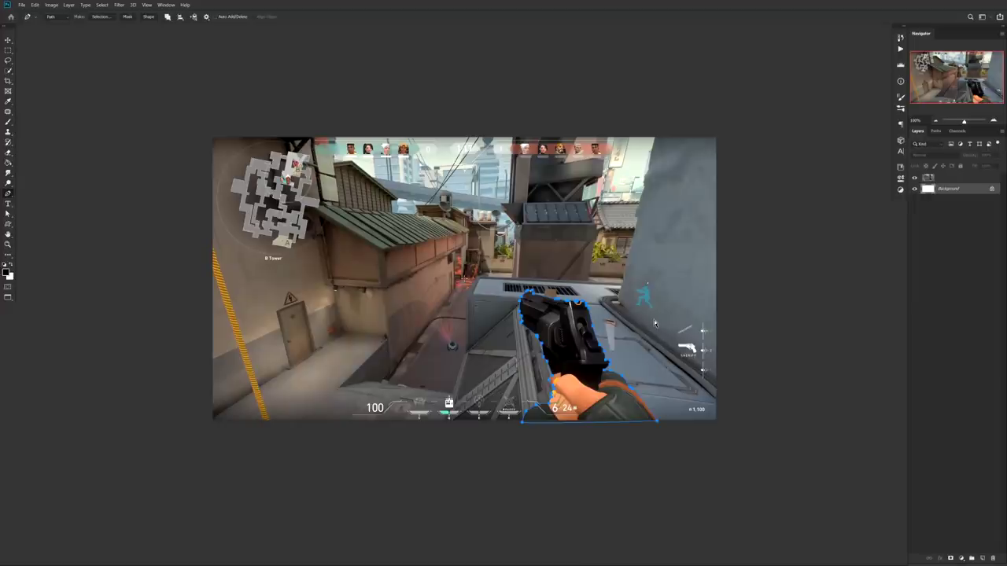
Load the gun-and-hands path as a selection and copy that area from the game screenshot's layer.
key("ctrl+Return")
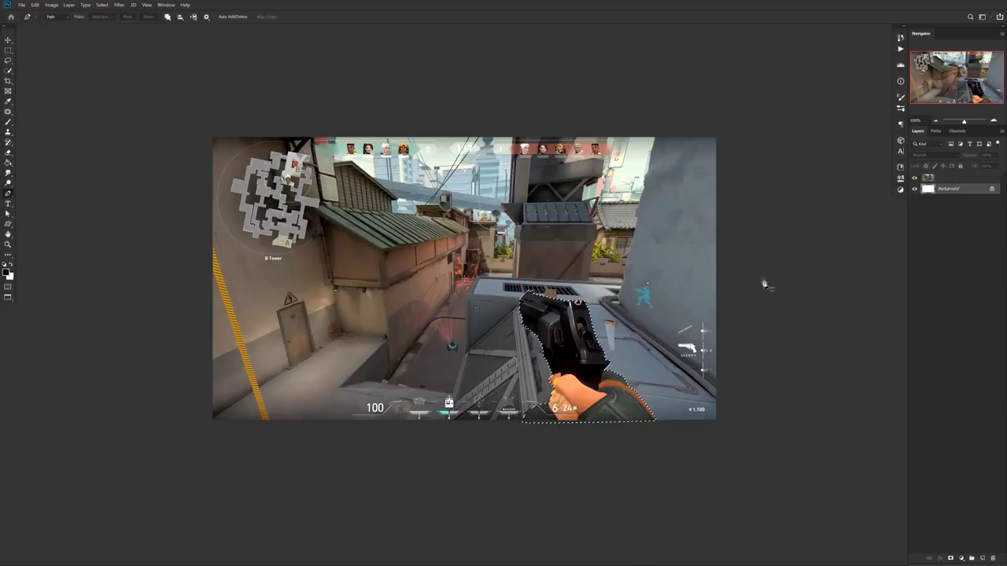
left_click(949, 180)
key("ctrl+c")
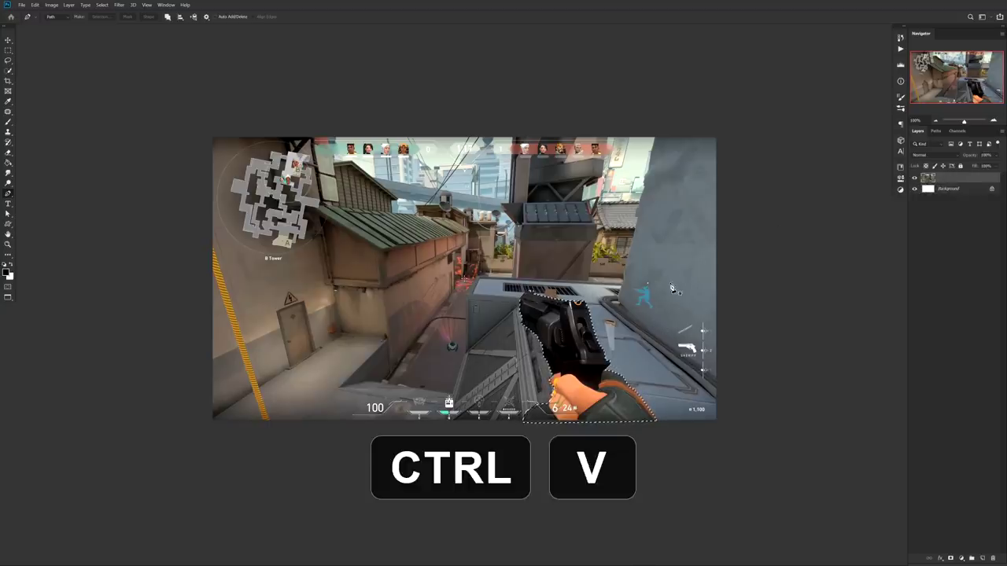
Paste the copied gun and hands and move the cutout towards the left side of the screenshot.
left_click_drag(606, 362, 507, 362)
left_click_drag(568, 367, 430, 371)
left_click_drag(486, 372, 441, 380)
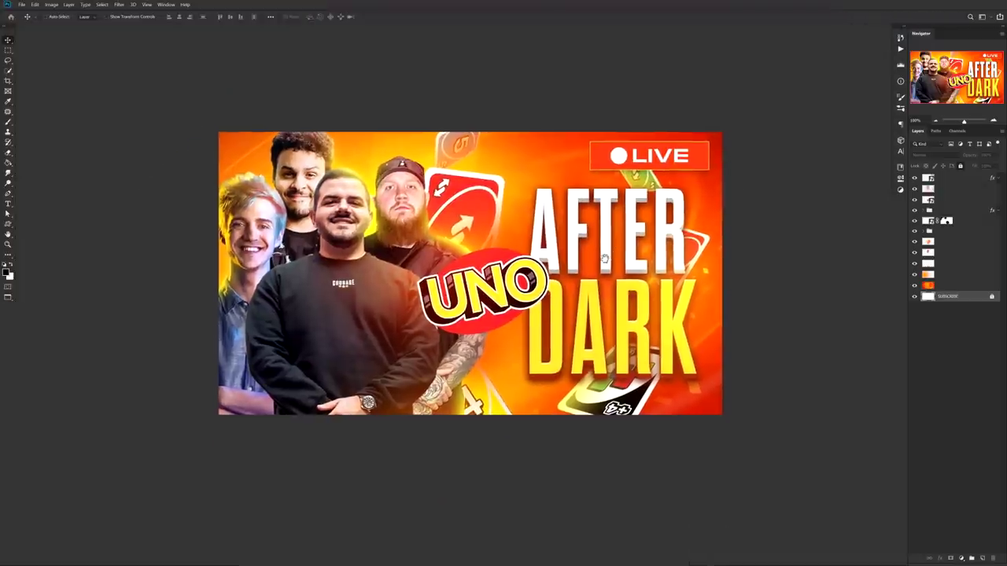
Examine the thumbnail's LIVE badge, AFTER DARK title and UNO logo up close.
scroll(690, 152, "up", 3)
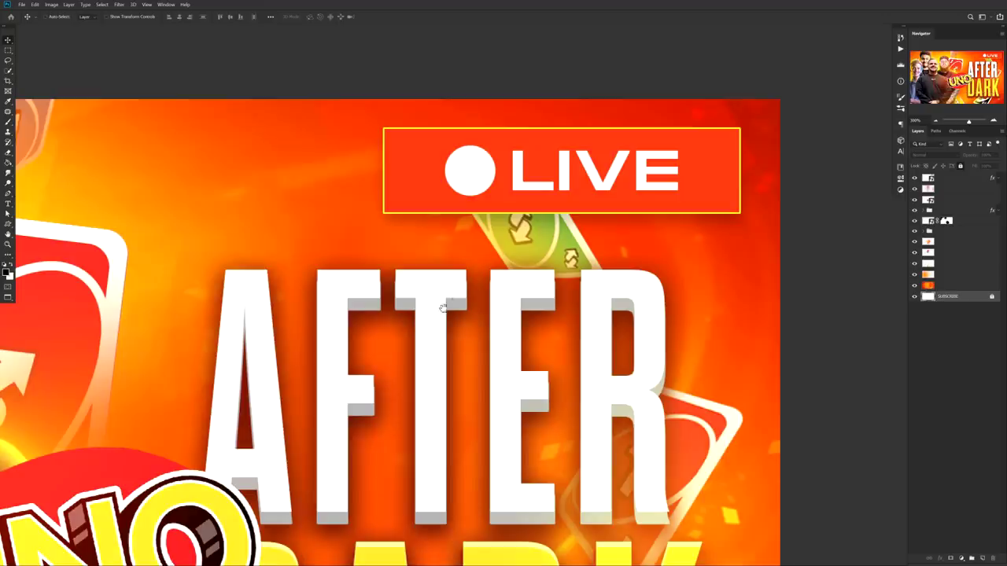
left_click_drag(443, 308, 775, 177)
left_click_drag(231, 187, 208, 76)
left_click_drag(565, 260, 499, 301)
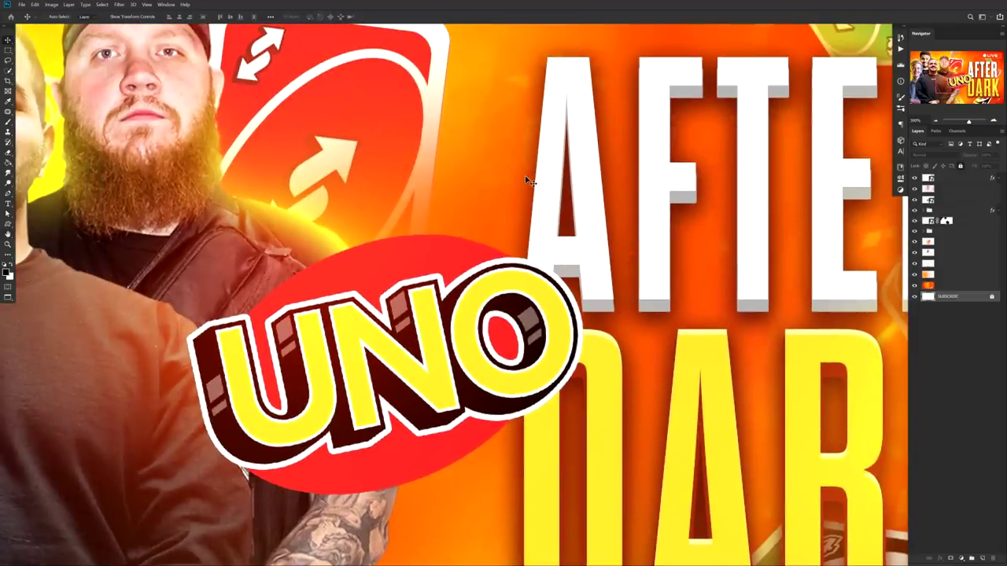
left_click_drag(525, 174, 720, 106)
left_click_drag(322, 303, 306, 367)
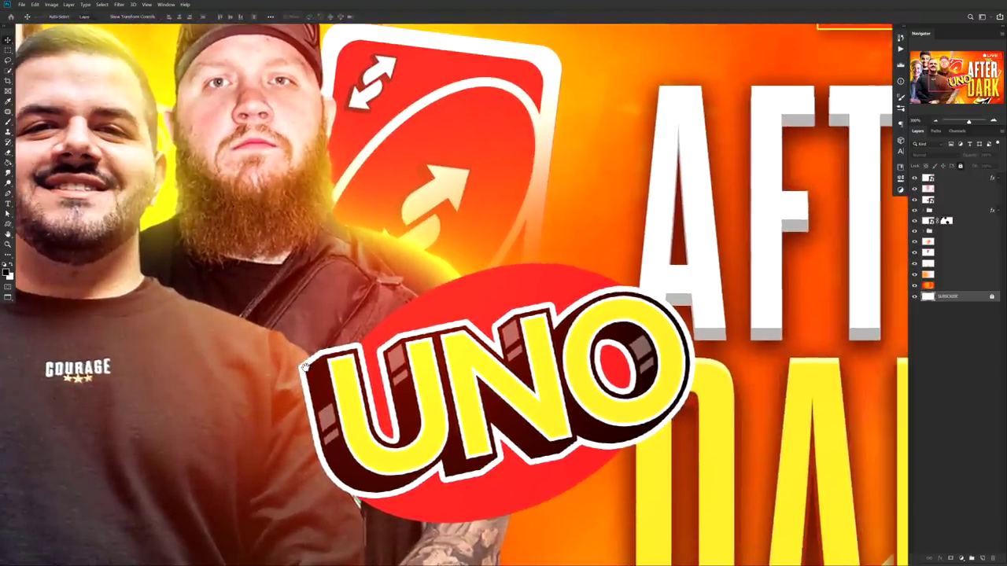
left_click_drag(616, 401, 609, 362)
Examine the whole thumbnail and close-ups around the UNO logo and the faces at different magnifications.
scroll(476, 253, "down", 5, "alt")
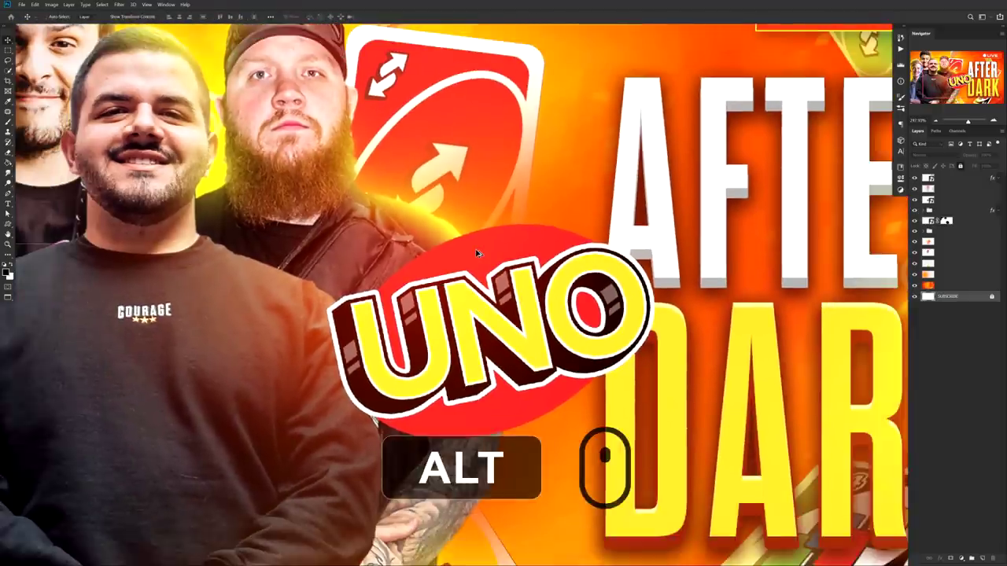
scroll(476, 253, "down", 3, "alt")
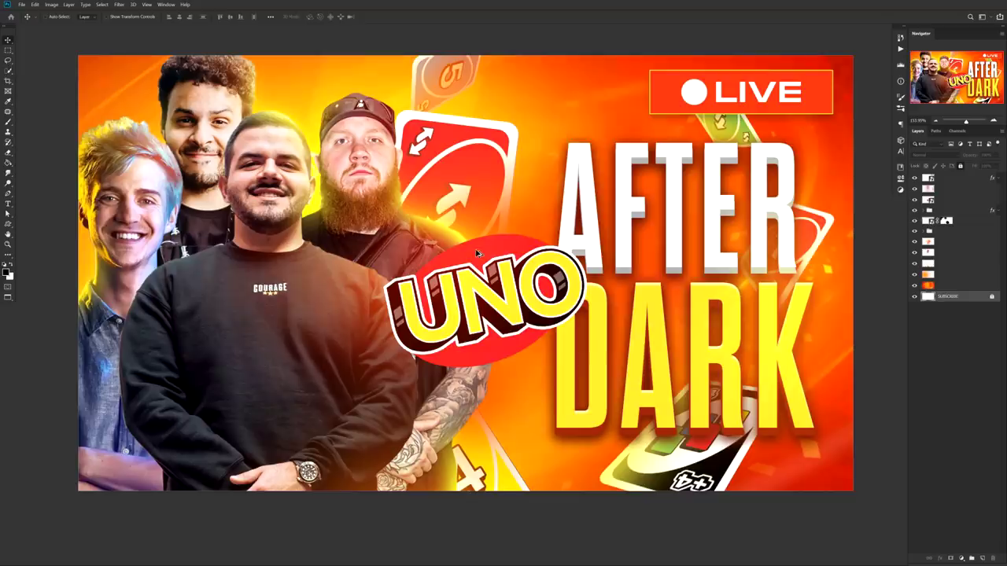
scroll(432, 260, "up", 6, "alt+shift")
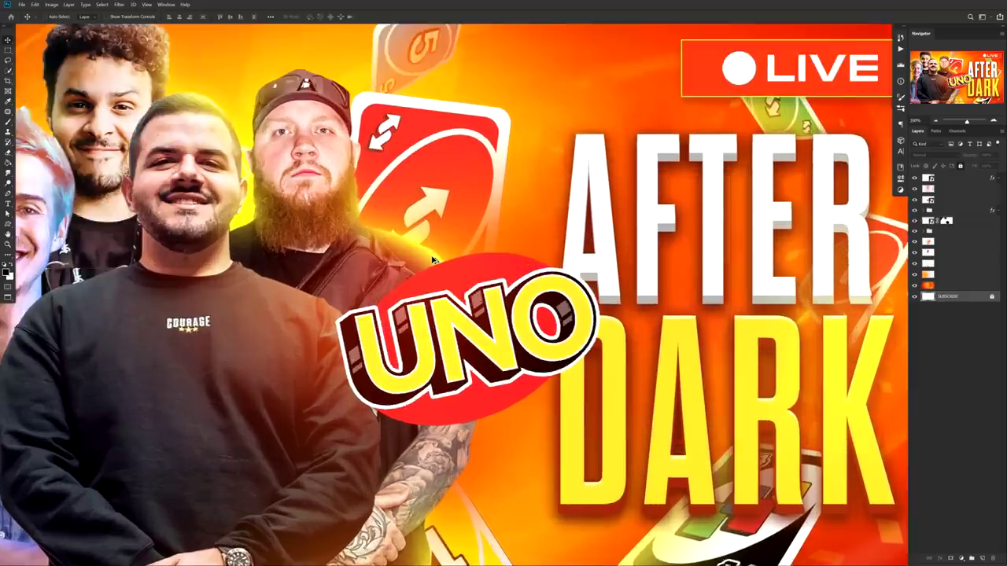
scroll(432, 260, "down", 7, "alt")
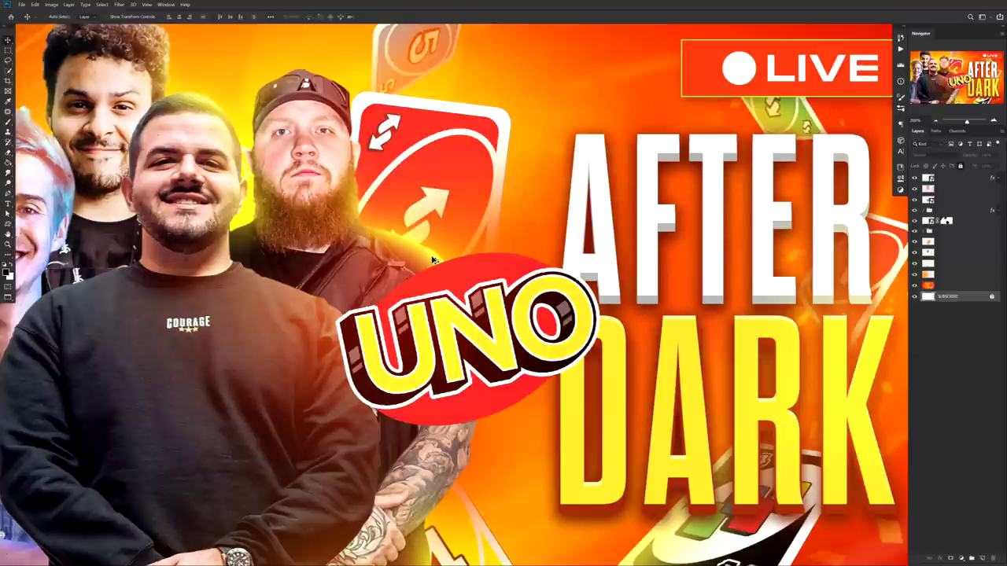
scroll(432, 260, "up", 1, "alt")
scroll(432, 259, "up", 2, "alt")
left_click_drag(432, 259, 624, 379)
scroll(308, 246, "up", 2, "alt")
left_click_drag(865, 393, 264, 117)
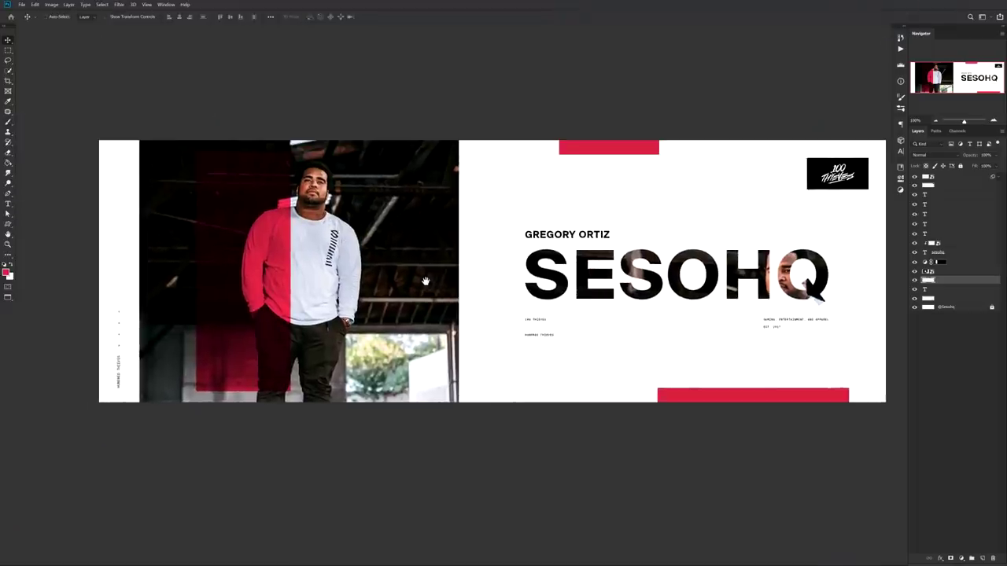
Try moving the black 100 Thieves logo down and to the left on the banner, and undo the move.
scroll(390, 273, "up", 4)
scroll(291, 239, "down", 2)
scroll(473, 299, "down", 6)
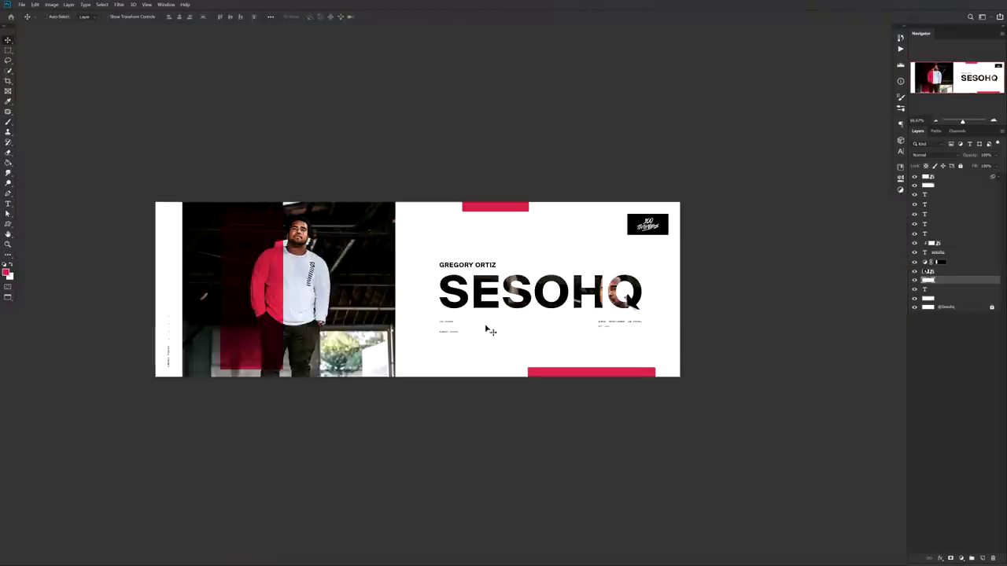
scroll(498, 304, "up", 2)
left_click_drag(536, 173, 580, 186)
left_click_drag(476, 239, 531, 240)
left_click_drag(625, 189, 578, 173)
left_click_drag(801, 189, 712, 247)
key("ctrl+z")
Try moving the title's clipped image, the portrait photo and the red overlay with auto-select, undoing each move.
left_click_drag(601, 275, 452, 286)
key("ctrl+z")
left_click_drag(378, 288, 608, 288)
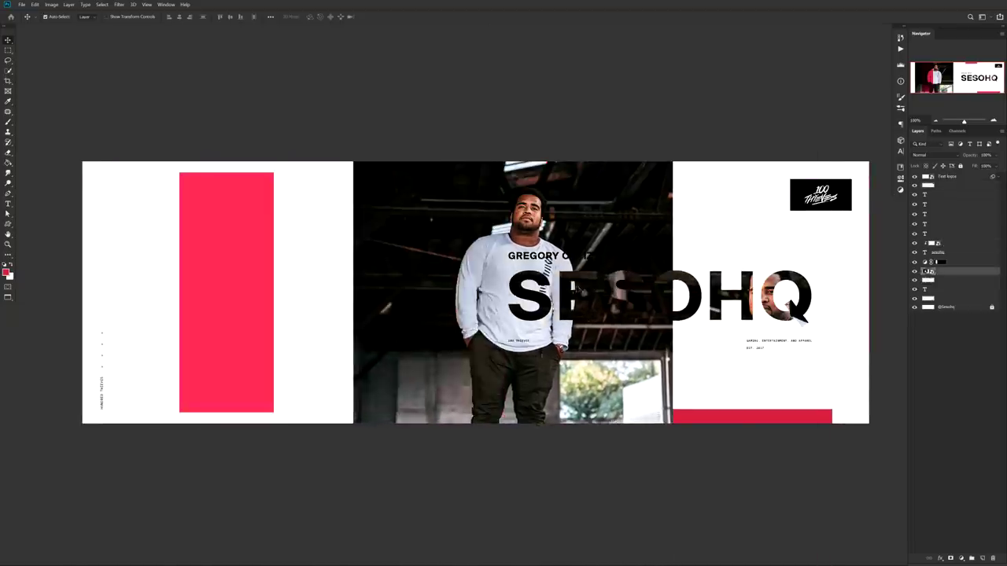
key("ctrl+z")
left_click_drag(236, 299, 85, 299)
key("ctrl+z")
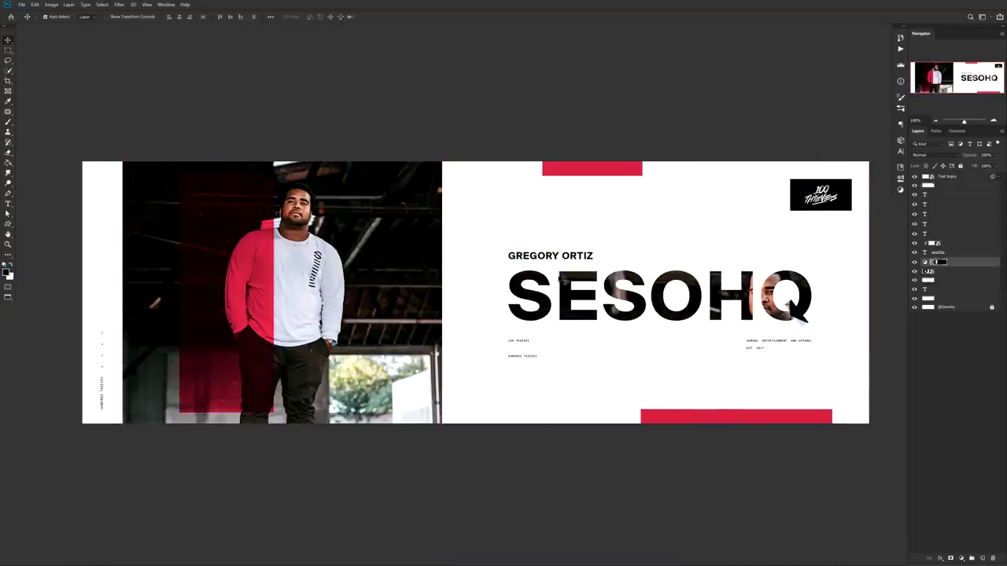
left_click_drag(559, 277, 495, 267)
key("ctrl+z")
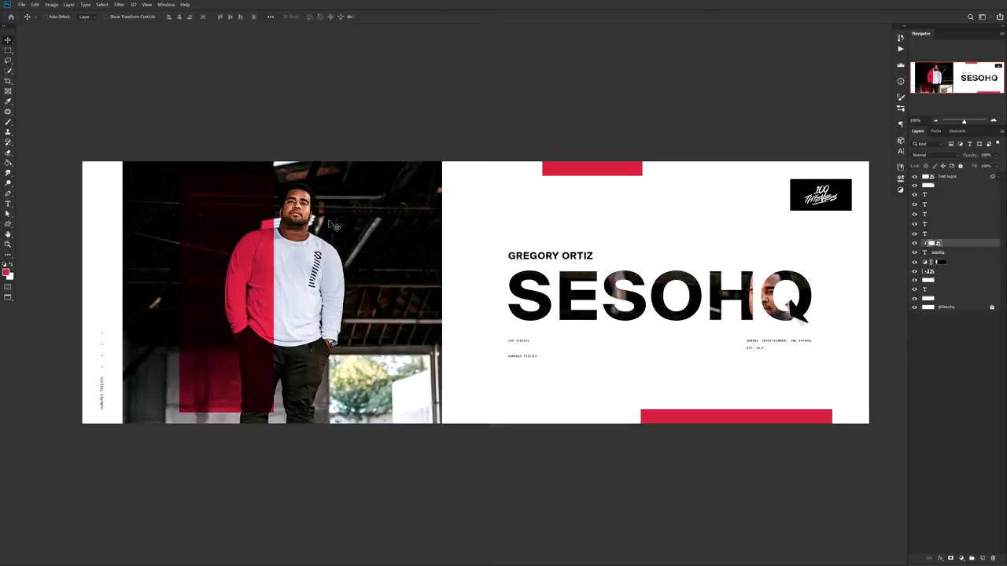
Set the Move tool's Auto-Select target to Layer.
right_click(8, 39)
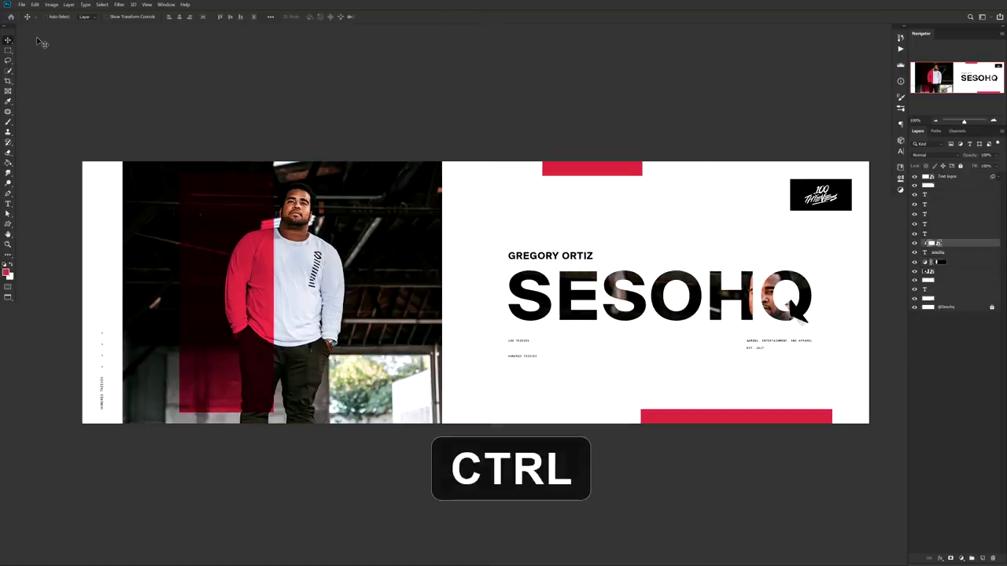
left_click(91, 18)
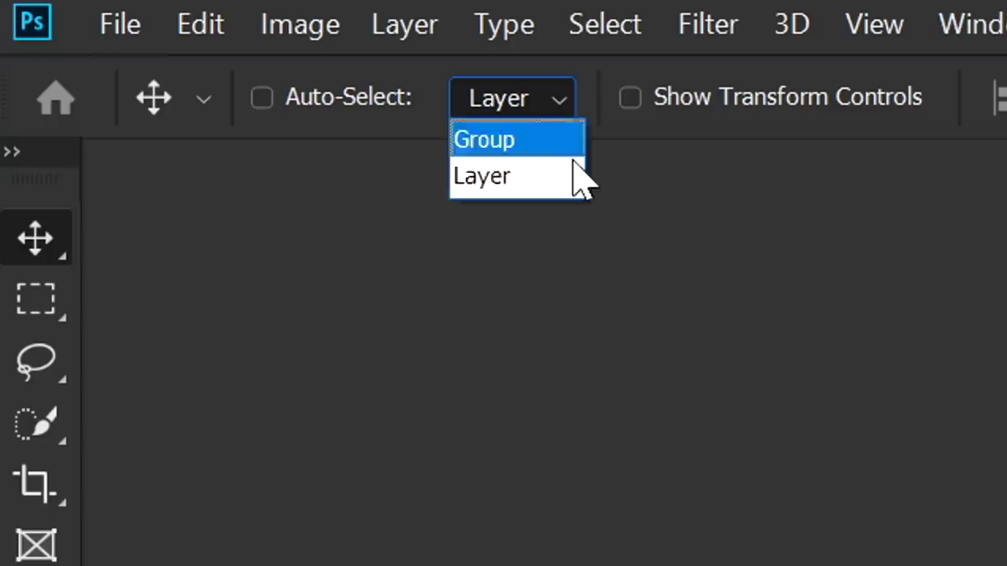
left_click(509, 178)
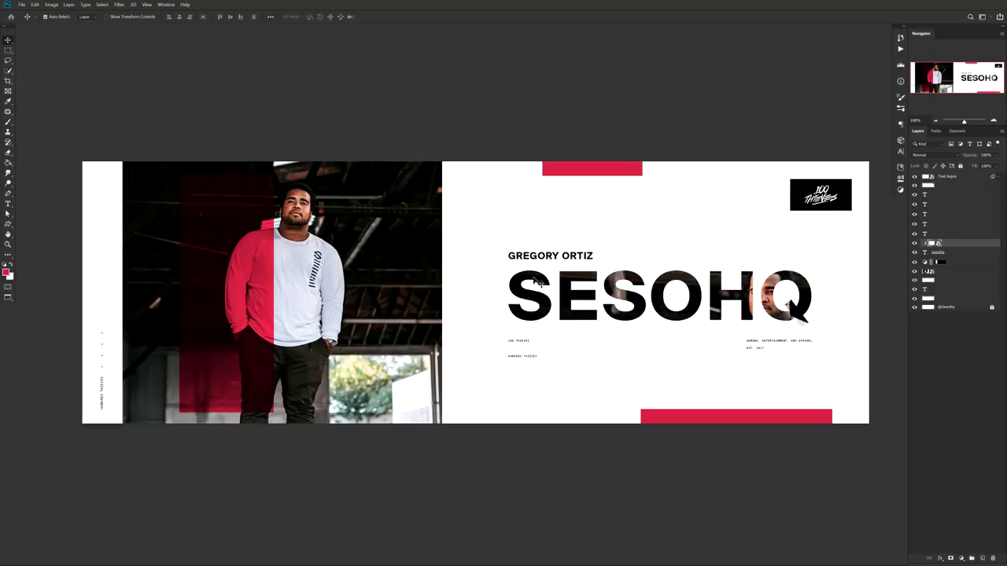
Try moving the clipped image inside the large banner title upwards, and undo the move.
left_click_drag(530, 289, 553, 207)
key("ctrl+z")
key("ctrl+z")
Select the small text lines below the large title together and shift them slightly down.
left_click(526, 343)
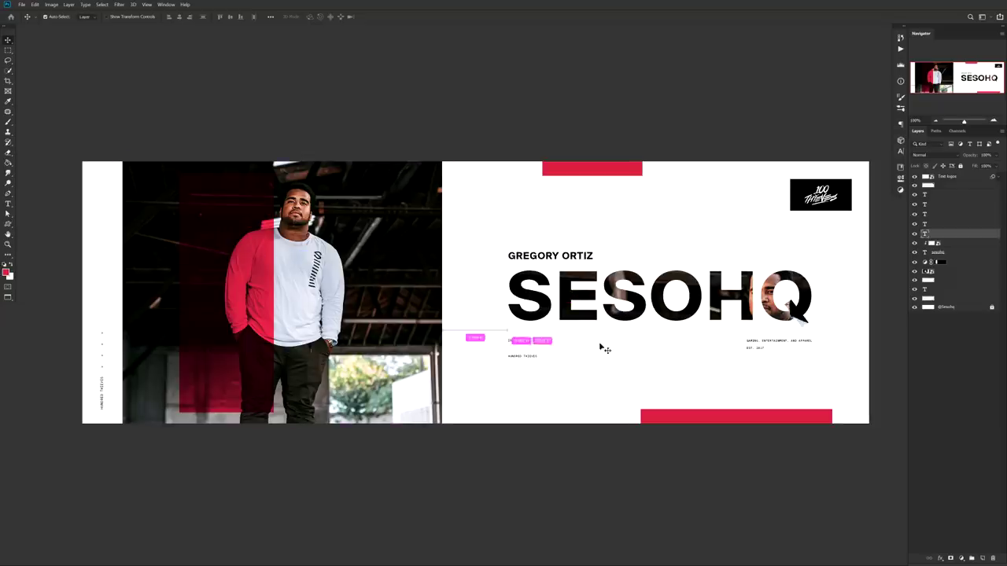
left_click(760, 353)
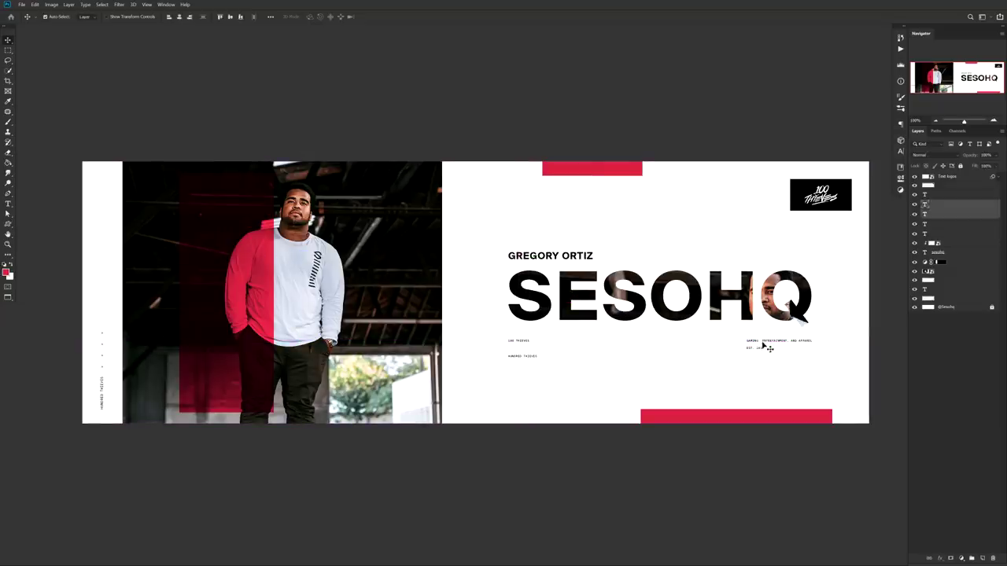
left_click(526, 346)
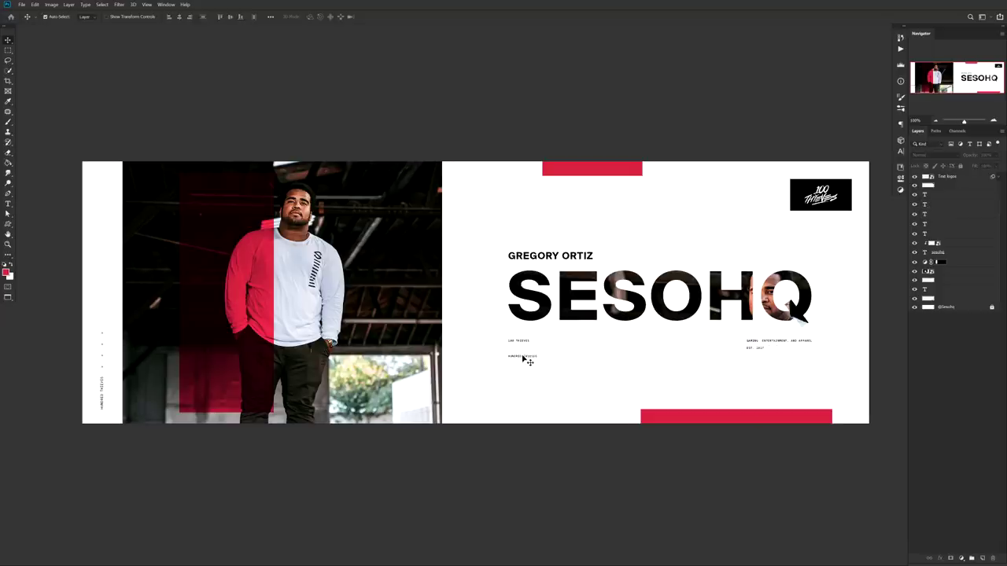
left_click(533, 357)
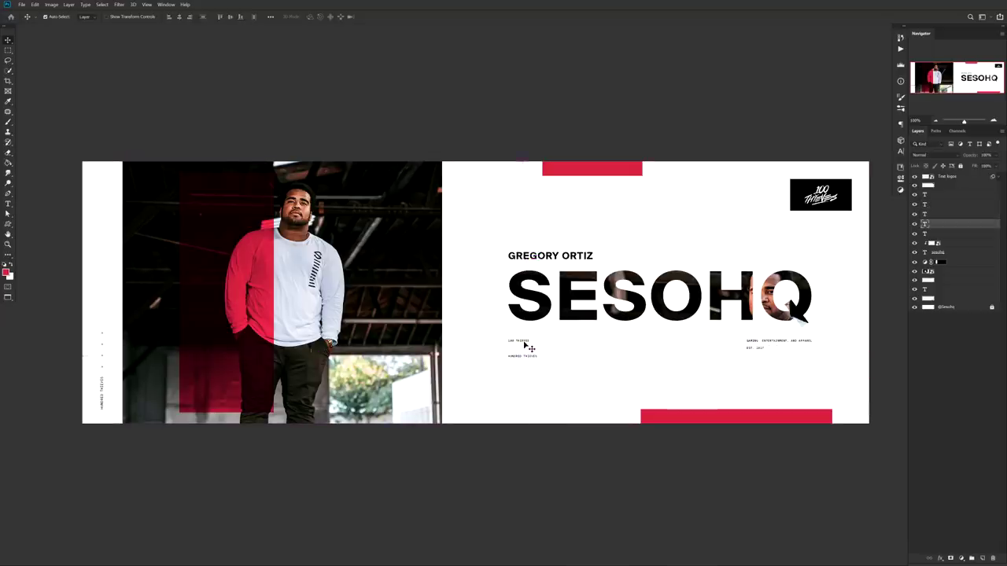
left_click(775, 344, "ctrl+shift")
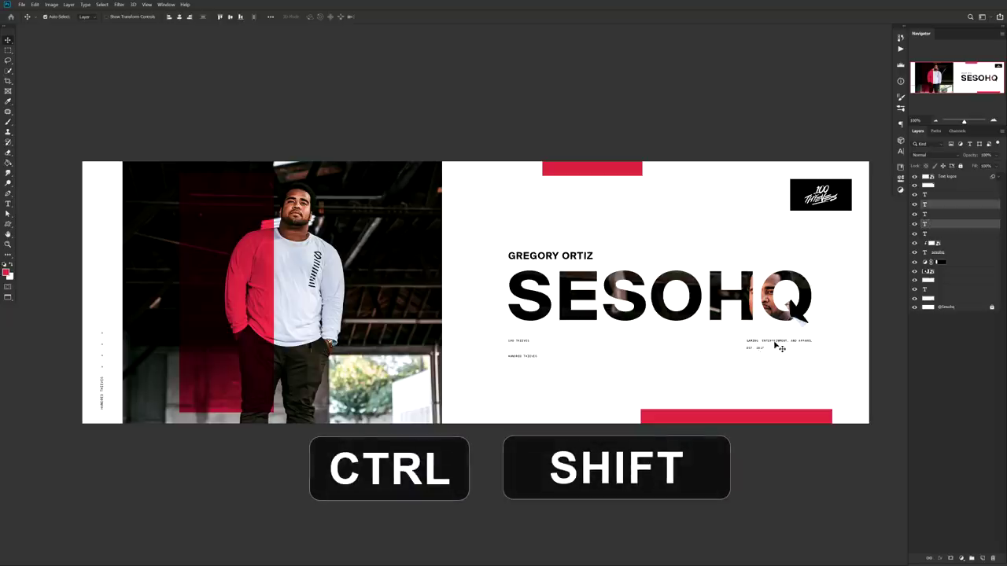
left_click(524, 343, "ctrl+shift")
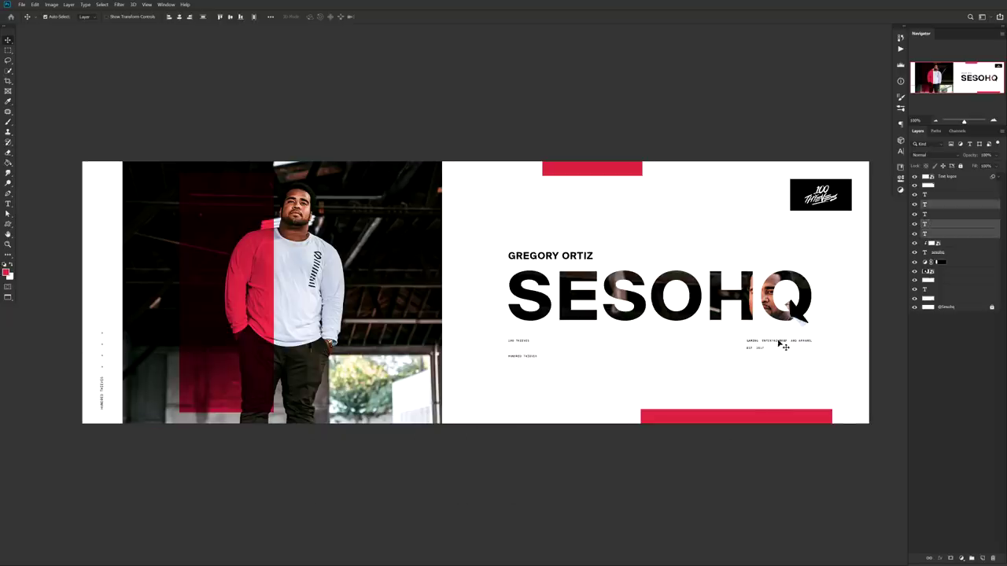
Try selecting both red bars at the banner's edges and moving them slightly left together, and undo the move.
left_click(591, 172, "ctrl")
left_click(743, 414, "ctrl+shift")
mouse_move(742, 413)
left_mouse_down()
mouse_move(721, 411)
mouse_move(730, 413)
left_mouse_up()
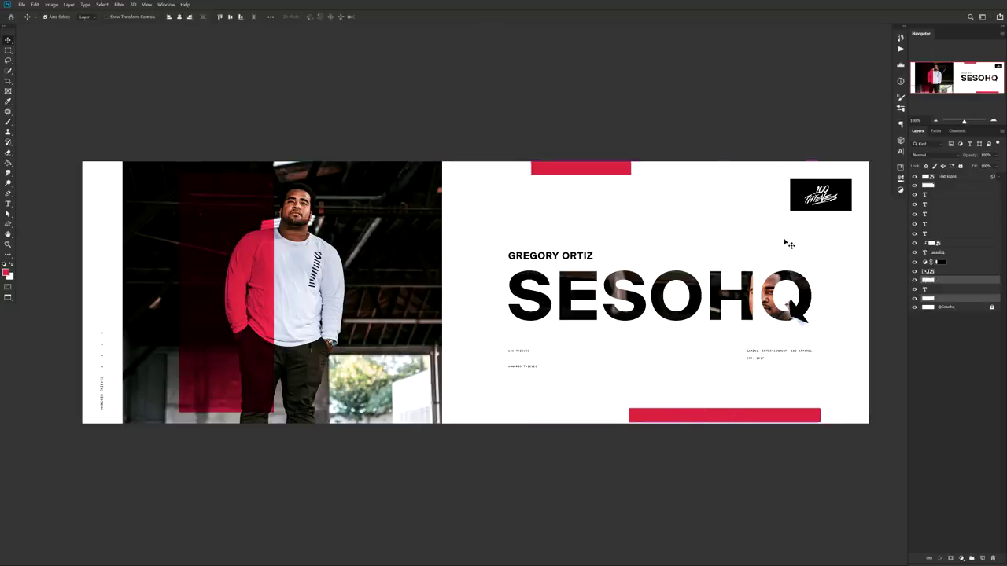
key("ctrl+z")
Select the 100 Thieves logo's layer and add a new blank layer above it.
left_click(791, 207, "ctrl")
mouse_move(787, 200)
left_mouse_down()
mouse_move(638, 201)
mouse_move(788, 201)
left_mouse_up()
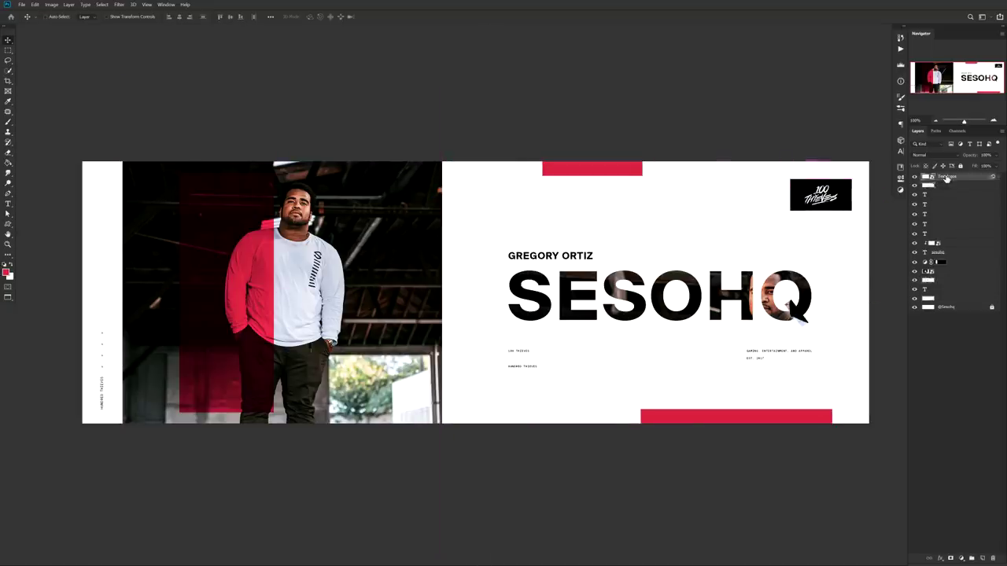
key("ctrl+shift+n")
key("Return")
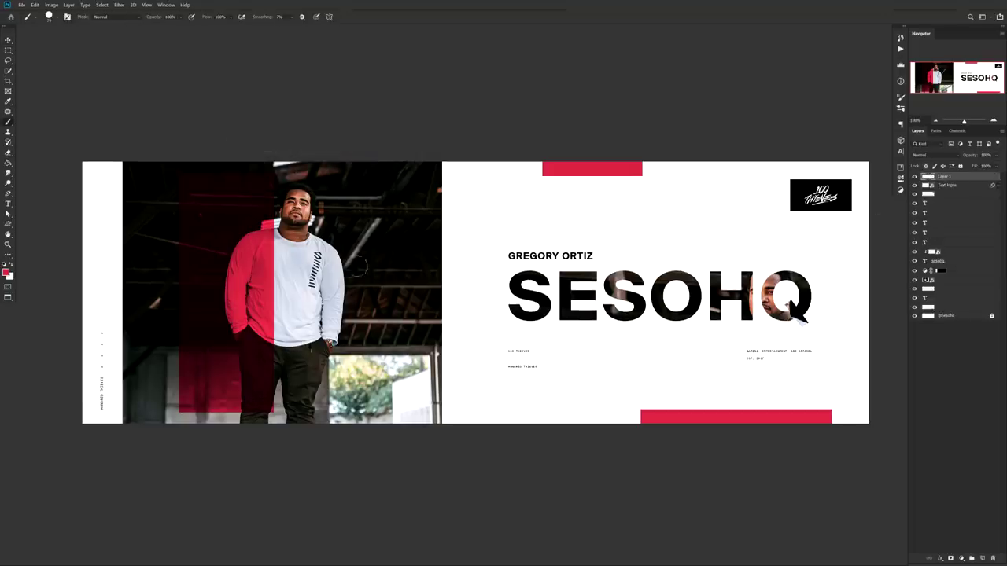
Enlarge and soften the brush, and paint one large soft red spot over the banner's title half.
left_click_drag(360, 267, 708, 268)
left_click_drag(709, 330, 708, 244)
left_click(706, 236)
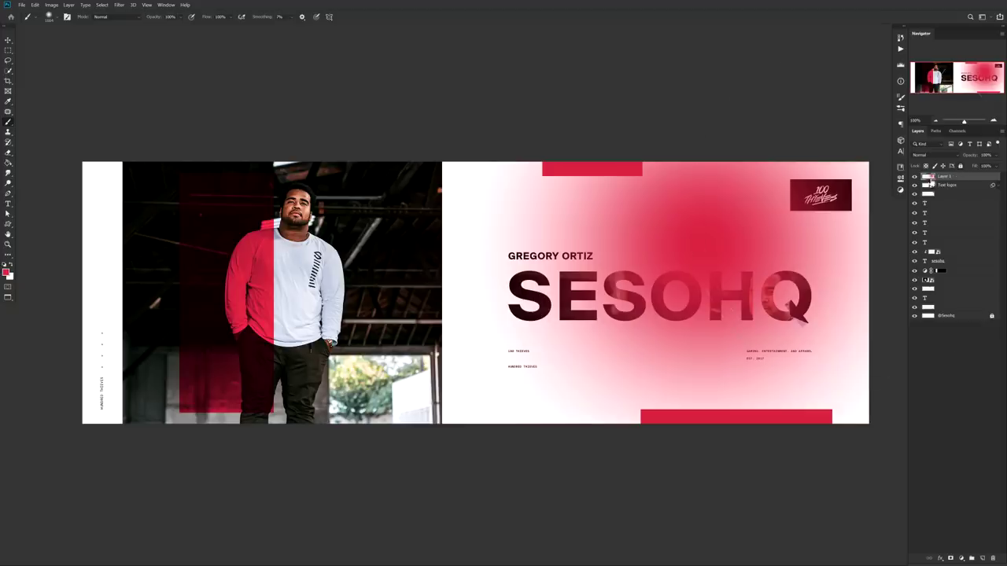
Move the soft red spot left across the banner and back towards its right side.
key("v")
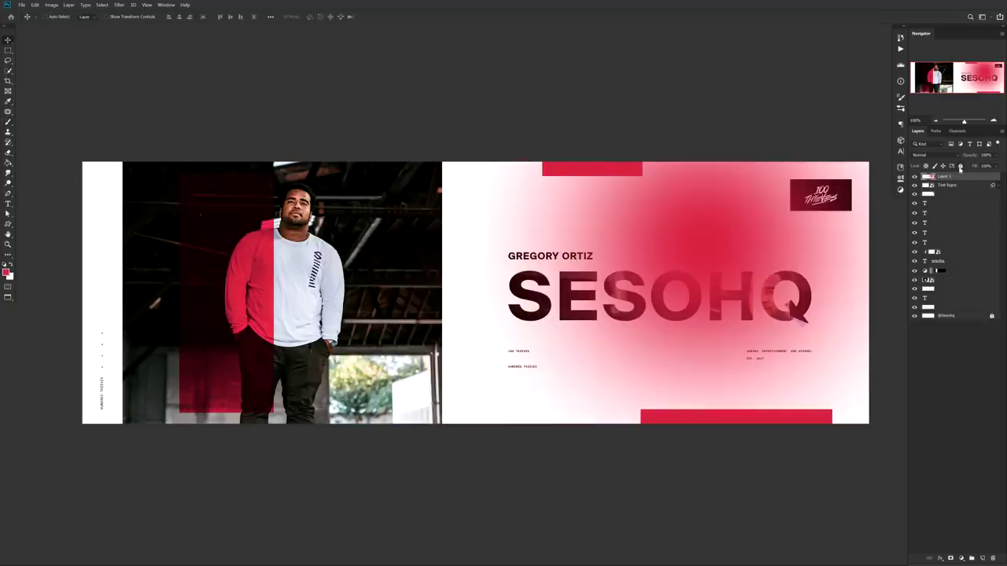
left_click_drag(762, 288, 445, 266)
left_click_drag(607, 271, 823, 264)
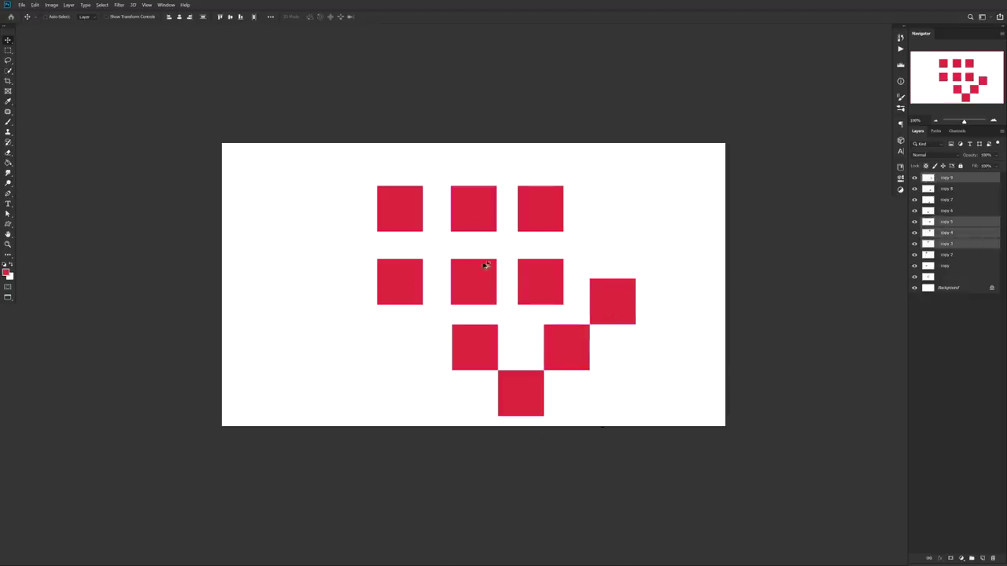
Duplicate the four selected red squares to the right, and shift pairs of other squares towards the canvas's left side.
left_click_drag(486, 265, 622, 260)
left_click(531, 277)
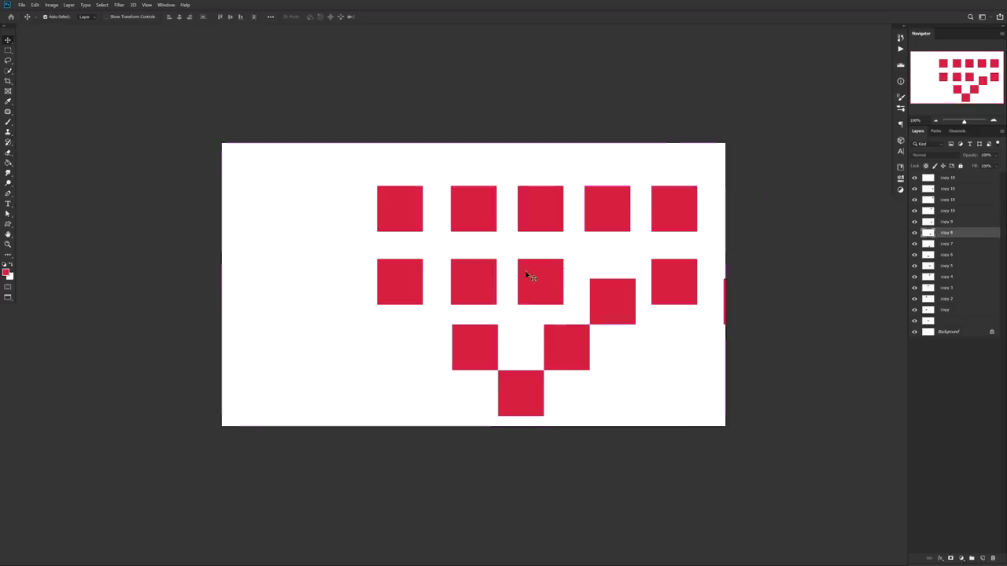
left_click(527, 274, "shift")
left_click_drag(537, 294, 297, 294)
left_click(386, 284)
left_click(396, 222, "shift")
left_click_drag(416, 274, 354, 232)
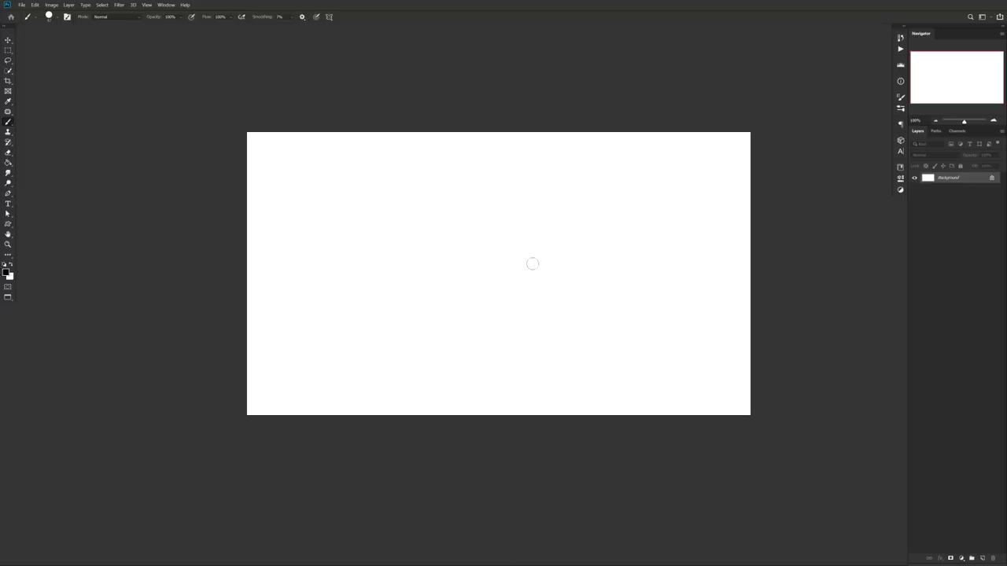
Try several brush sizes and hardnesses over the blank canvas, and set a small soft-edged brush.
right_click(489, 270)
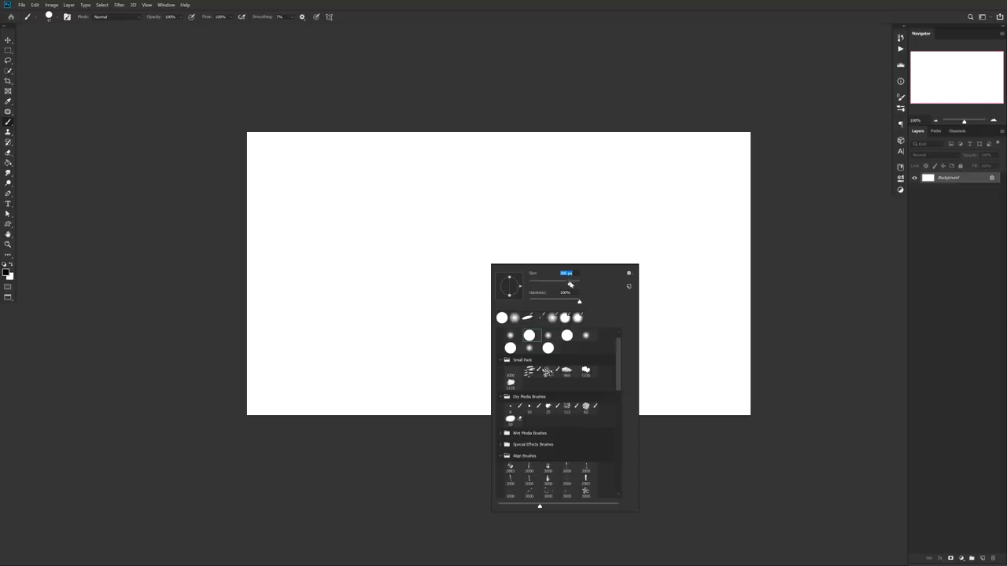
key("Return")
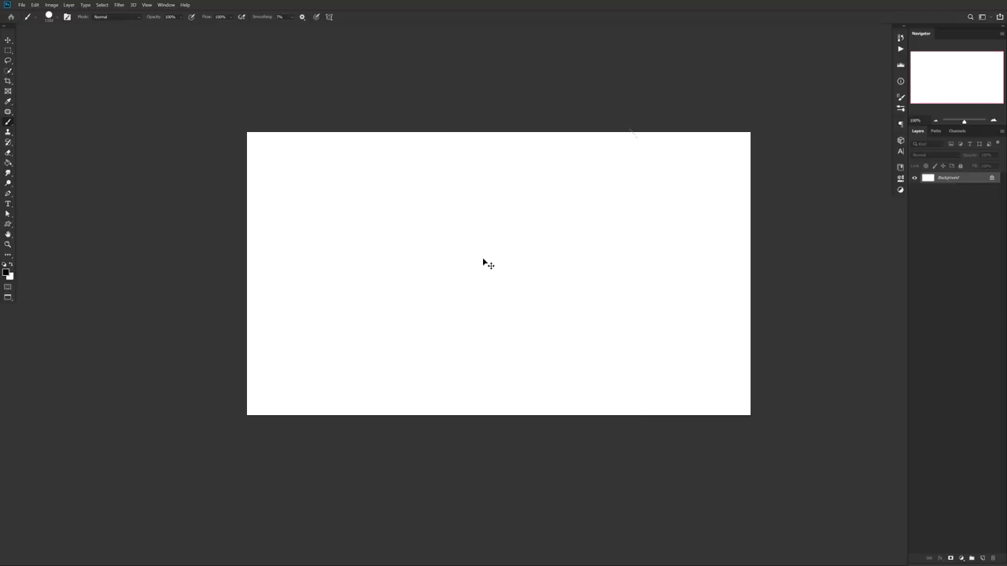
mouse_move(495, 273)
left_mouse_down()
mouse_move(338, 265)
mouse_move(564, 269)
mouse_move(336, 269)
mouse_move(499, 275)
left_mouse_up()
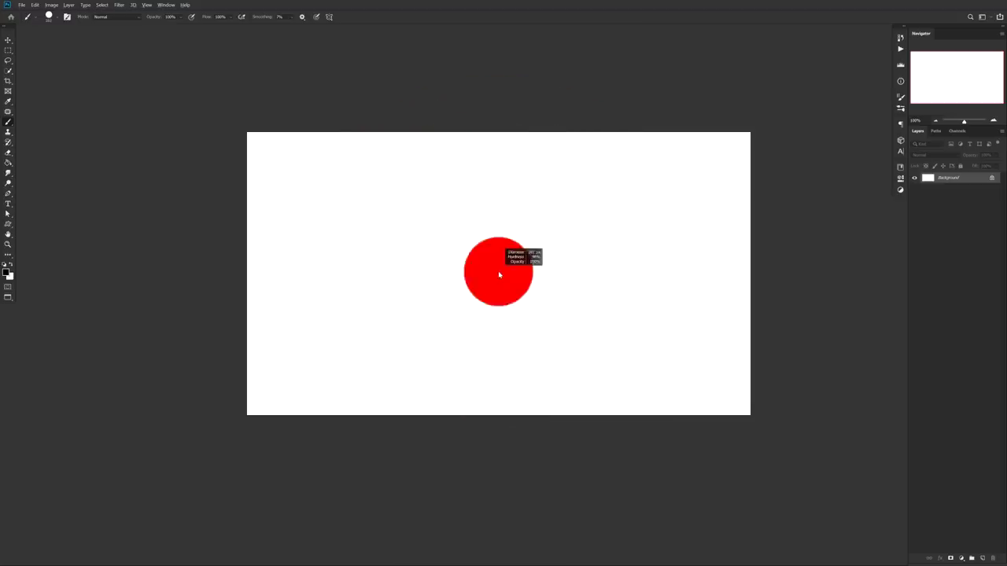
mouse_move(489, 213)
left_mouse_down()
mouse_move(495, 65)
mouse_move(461, 328)
mouse_move(465, 114)
left_mouse_up()
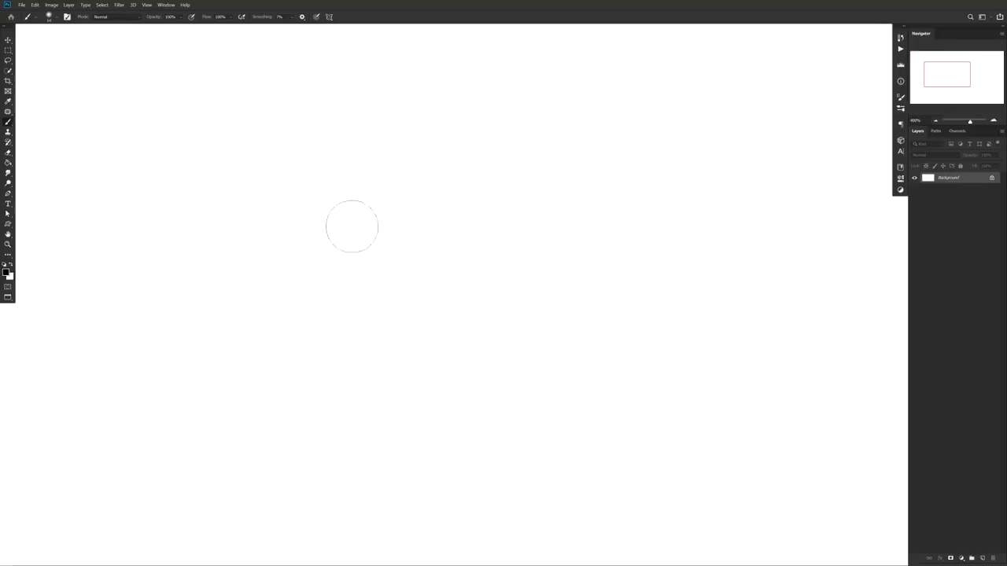
Paint a thick soft-edged black stroke and thinner hard-edged strokes beside it, resizing the brush between strokes.
left_click_drag(409, 202, 384, 332)
left_click_drag(440, 309, 477, 264)
left_click_drag(477, 257, 468, 417)
left_click_drag(500, 308, 595, 199)
left_click_drag(584, 264, 523, 354)
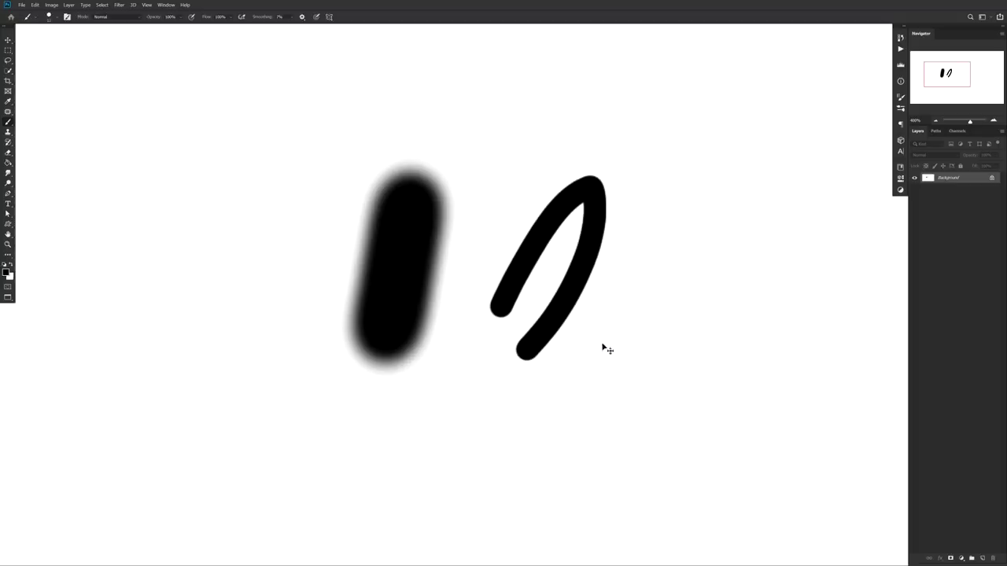
left_click_drag(719, 289, 767, 222)
left_click_drag(782, 236, 773, 363)
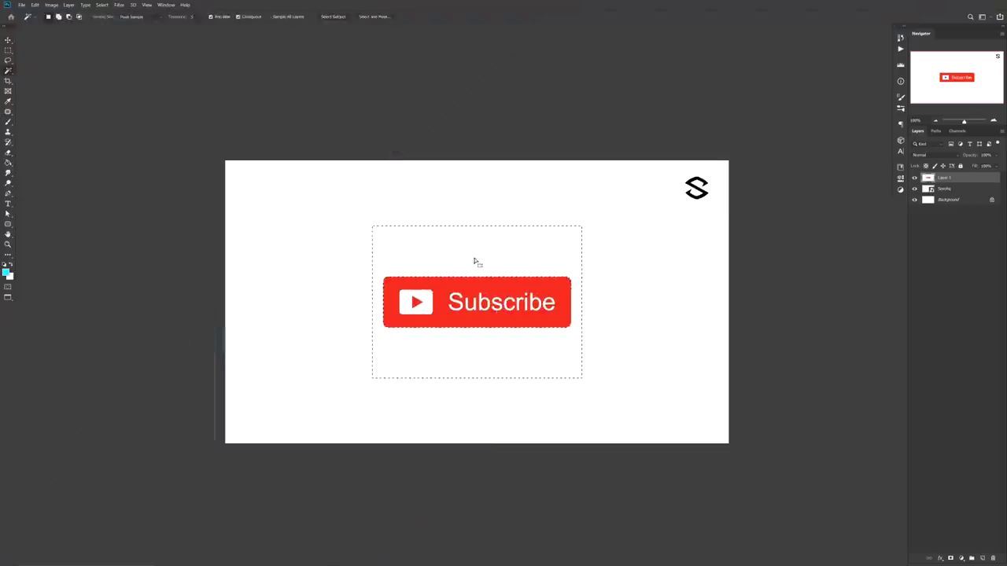
Deselect the cutout around the Subscribe button, scale the button down and place it near the canvas's upper-left corner.
key("ctrl+d")
key("v")
key("ctrl+t")
left_click_drag(586, 303, 279, 229)
left_click_drag(291, 201, 295, 237)
key("Return")
Convert the Subscribe button's layer to a smart object and finish transforming it.
right_click(950, 178)
left_click(933, 286)
key("ctrl+t")
key("Return")
Duplicate the Subscribe button repeatedly downward into a column of ten evenly spaced copies.
left_click_drag(306, 272, 312, 265)
left_click_drag(303, 264, 299, 292)
left_click_drag(296, 267, 293, 303)
left_click_drag(289, 282, 288, 312)
left_click_drag(288, 293, 288, 322)
Select all ten Subscribe button layers, scale the column to fit the canvas height and position it along the canvas's left side.
left_click(950, 276, "shift")
left_click_drag(285, 383, 284, 377)
key("ctrl+t")
left_click_drag(270, 165, 271, 188)
key("Return")
left_click_drag(287, 247, 302, 236)
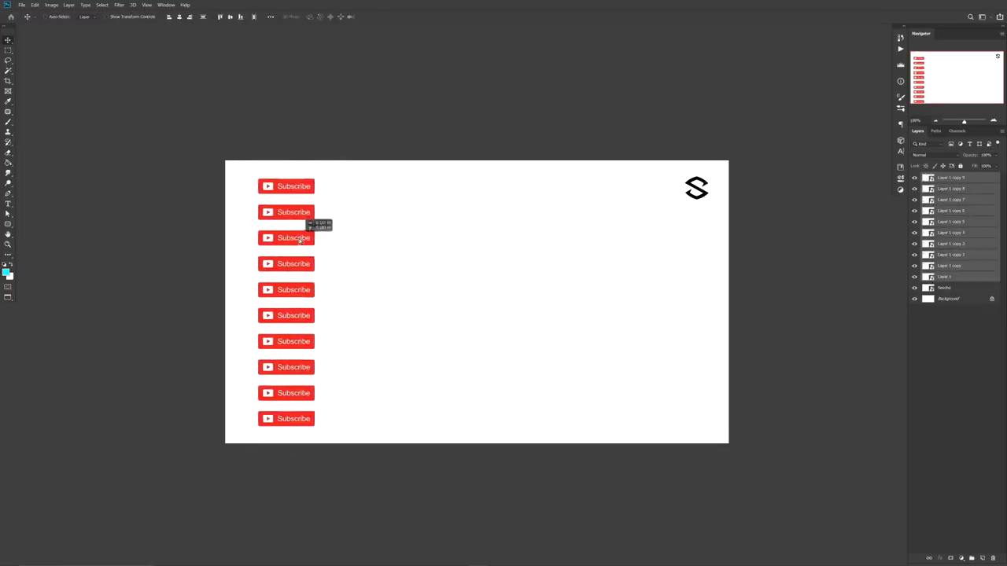
Add a new layer beneath the buttons and fill a full-height rectangular strip behind them with the buttons' red.
left_click(954, 290)
key("ctrl+shift+alt+n")
key("m")
left_click_drag(220, 156, 357, 446)
key("i")
left_click(288, 363)
key("alt+BackSpace")
key("ctrl+d")
key("v")
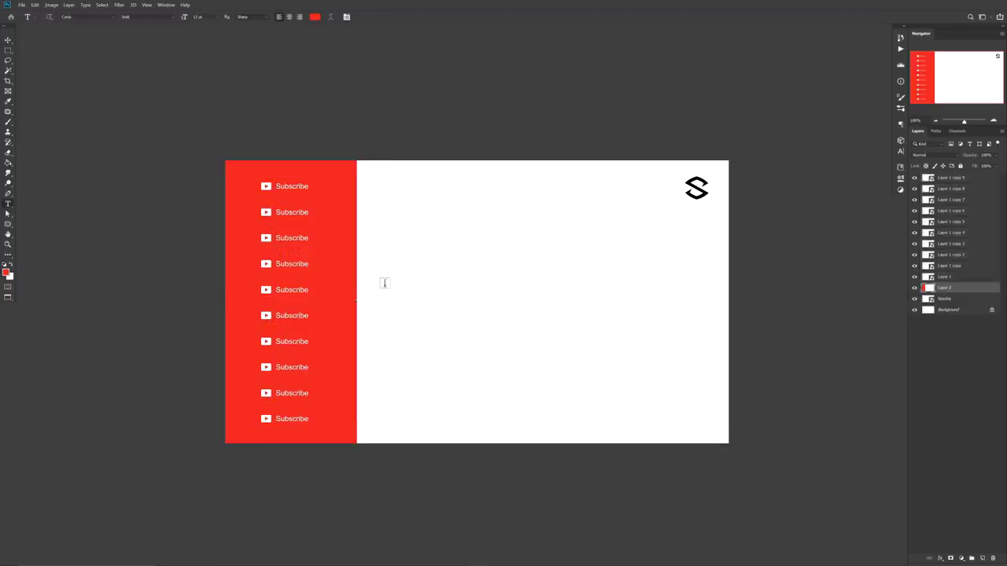
Add the text PLEASE in the white area beside the red strip and set its font to Bebas Neue.
left_click(454, 279)
type("PLEASE")
key("ctrl+a")
left_click(900, 151)
left_click(853, 151)
left_click(857, 391)
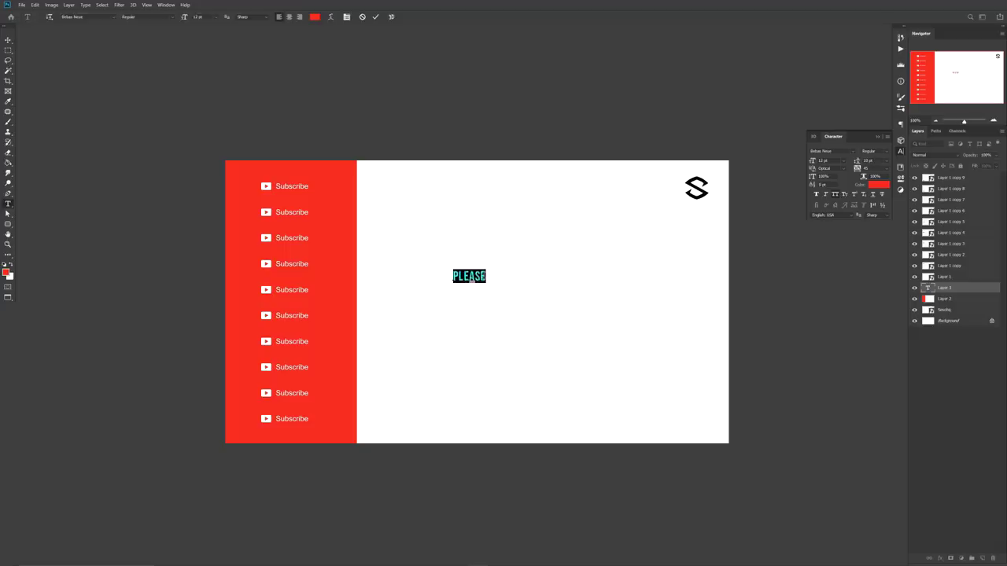
key("ctrl+Return")
Duplicate the text below PLEASE, change the copy to SUBSCRIBE, and set both lines in Gotham Black.
left_click_drag(490, 278, 580, 329)
type("SUBSCRIBE")
key("ctrl+Return")
key("v")
key("Return")
left_click(828, 151)
type("gotham")
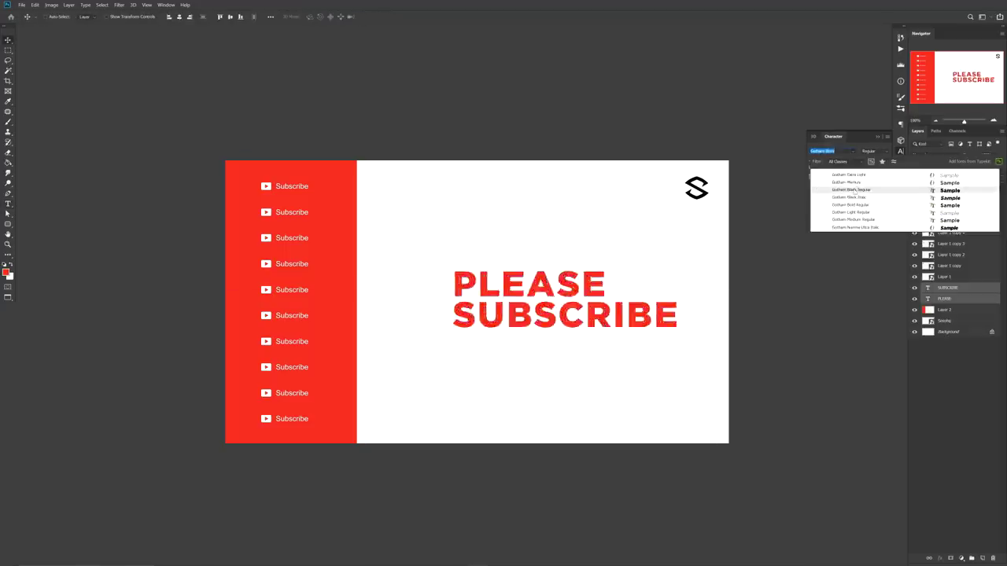
left_click(850, 185)
Scale the PLEASE text down above SUBSCRIBE and recolor it black.
left_click_drag(657, 298, 644, 306)
key("ctrl+t")
left_click_drag(585, 276, 505, 327)
left_click(879, 184)
left_click(729, 338)
key("Return")
Select the PLEASE and SUBSCRIBE texts together and enlarge them in the white area.
scroll(479, 285, "up", 3)
scroll(504, 327, "down", 3)
left_click(564, 349, "ctrl+shift")
key("ctrl+t")
left_click_drag(677, 313, 697, 303)
key("Return")
Duplicate PLEASE as a tagline reading SO MUCH MORE GREAT TO COME, shrink it and align it under SUBSCRIBE's right end.
left_click(529, 318, "ctrl")
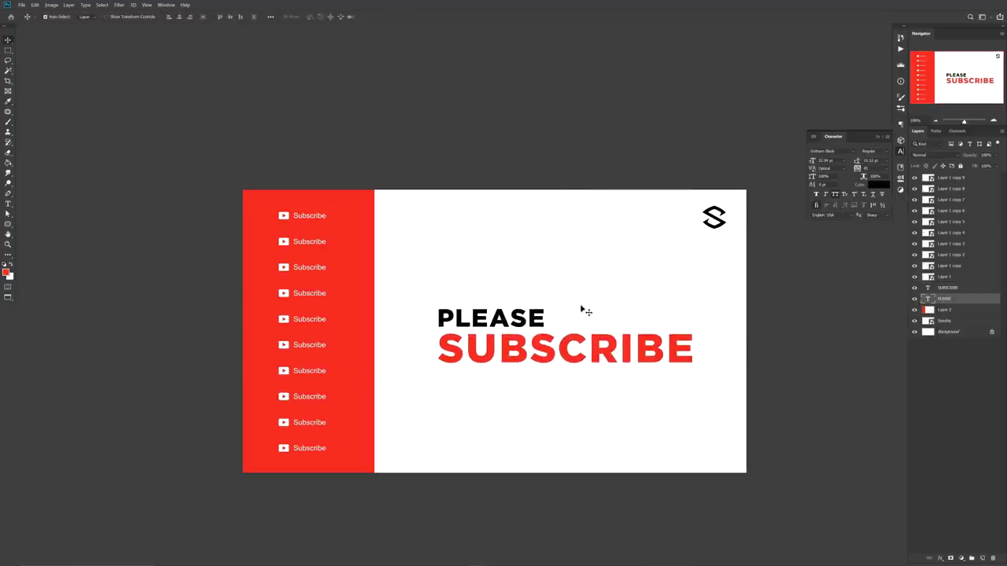
left_click_drag(501, 318, 565, 389)
double_click(566, 388)
type("SO MUCH MORE GREAT TO COME")
key("ctrl+Return")
key("ctrl+t")
left_click_drag(500, 378, 680, 395)
key("Return")
left_click_drag(739, 398, 695, 364)
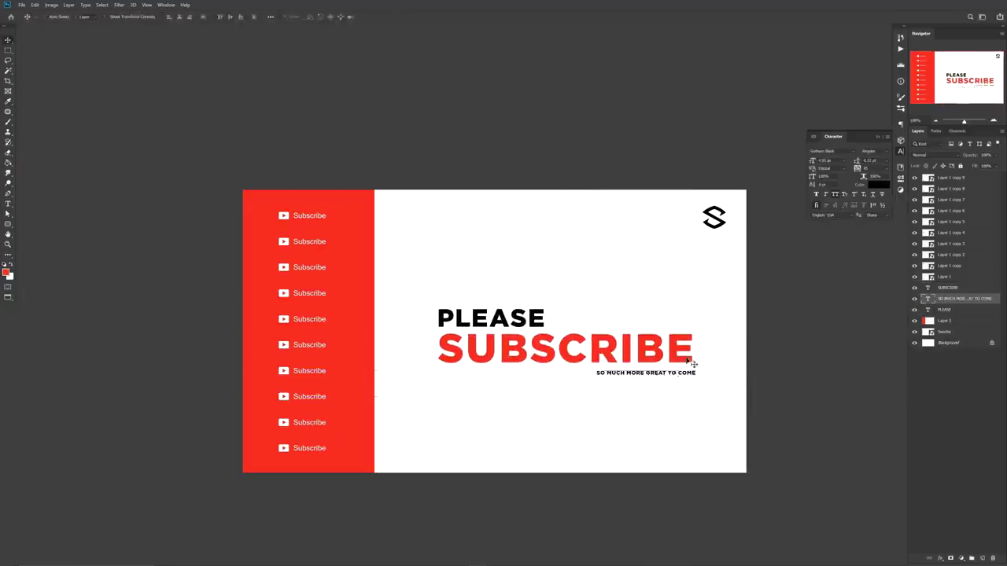
Set the tagline's font size to 3 pt and greatly widen its letter tracking.
left_click_drag(857, 168, 875, 168)
scroll(708, 370, "up", 2)
left_click_drag(595, 262, 545, 262)
left_click_drag(812, 161, 783, 160)
left_click_drag(858, 169, 889, 168)
scroll(672, 254, "down", 1)
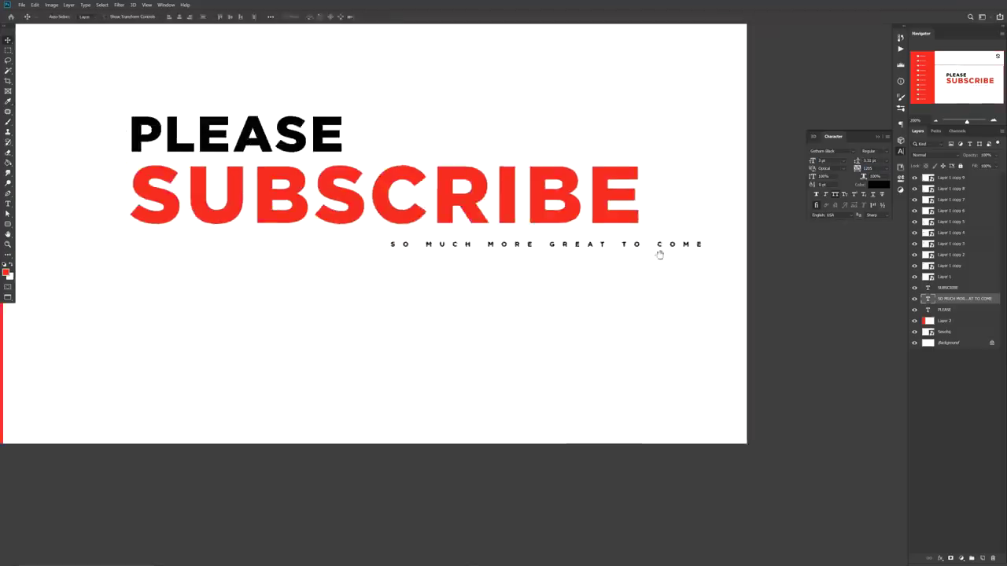
Center the tagline under SUBSCRIBE and enlarge the text group within the white area.
scroll(503, 251, "down", 3)
left_click(472, 232, "ctrl+shift")
mouse_move(659, 254)
left_mouse_down()
mouse_move(503, 252)
mouse_move(563, 253)
left_mouse_up()
key("ctrl+t")
left_click_drag(533, 232, 520, 227)
key("Return")
Add a new layer above all others and paint a solid black curved arrow below the tagline.
left_click(948, 178)
key("ctrl+alt+shift+n")
key("b")
scroll(473, 265, "up", 1)
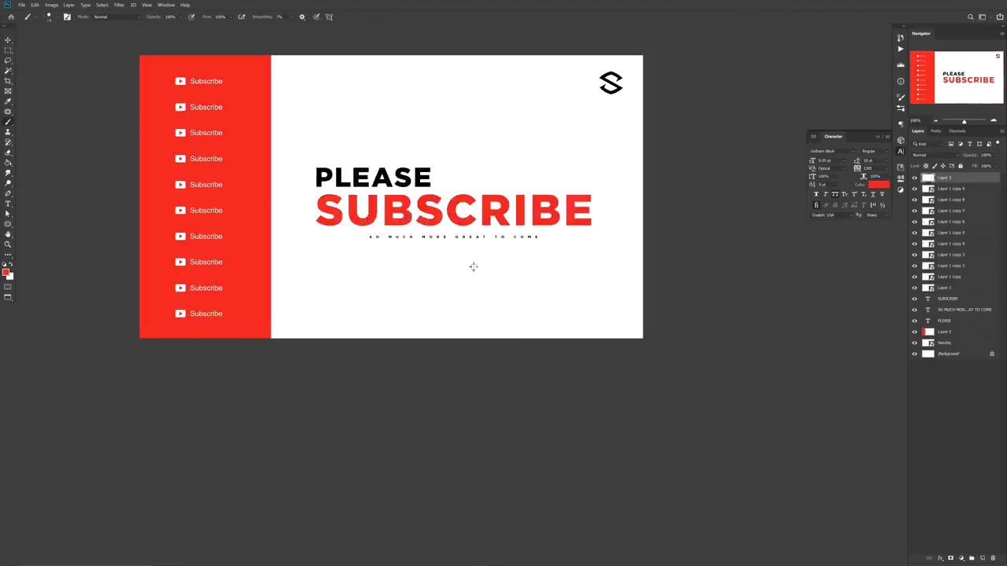
left_click_drag(437, 260, 521, 280)
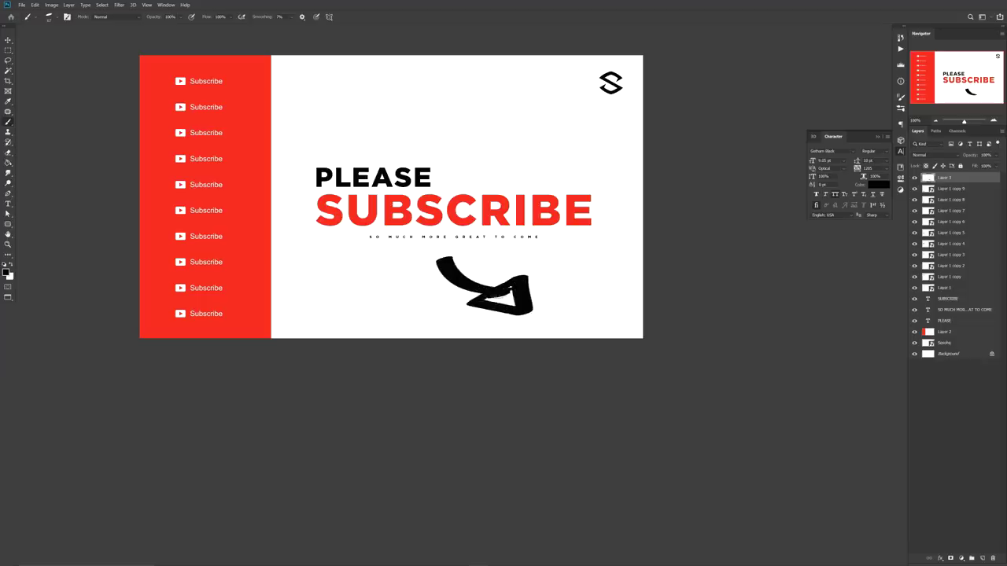
scroll(519, 301, "up", 3)
left_click_drag(551, 330, 499, 269)
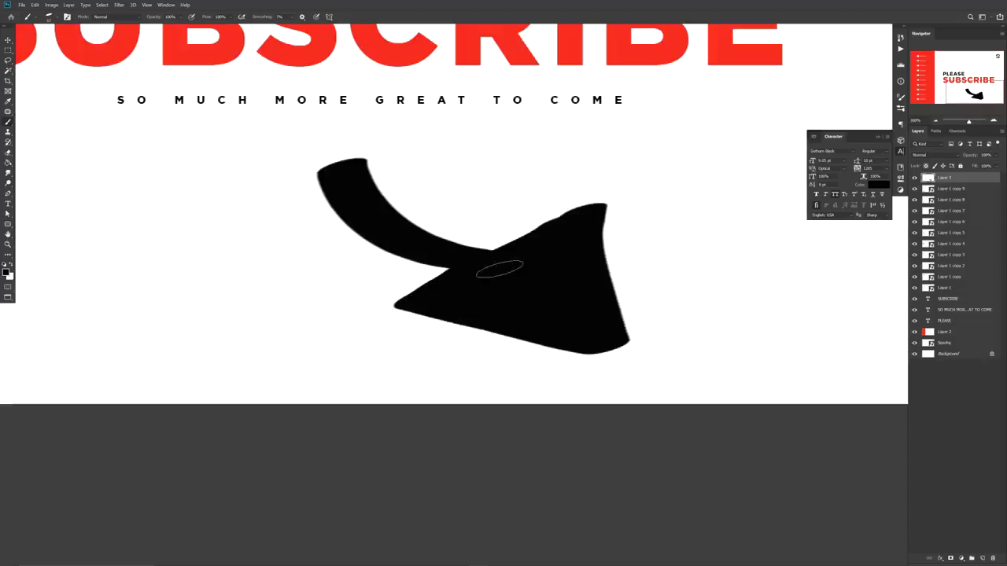
Duplicate the black arrow to its left and scale the copy down.
scroll(562, 229, "down", 4)
key("v")
left_click_drag(603, 245, 549, 242)
key("ctrl+t")
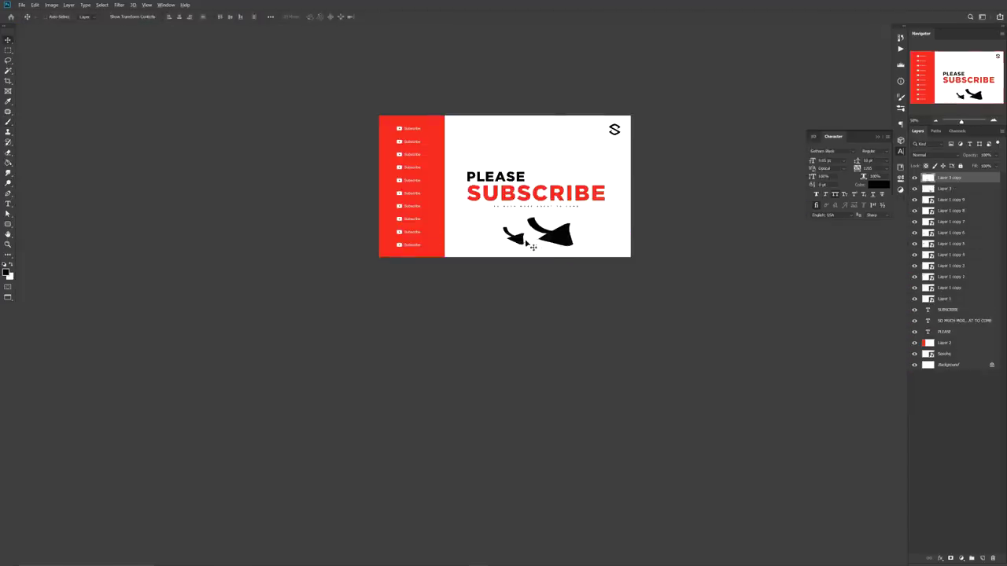